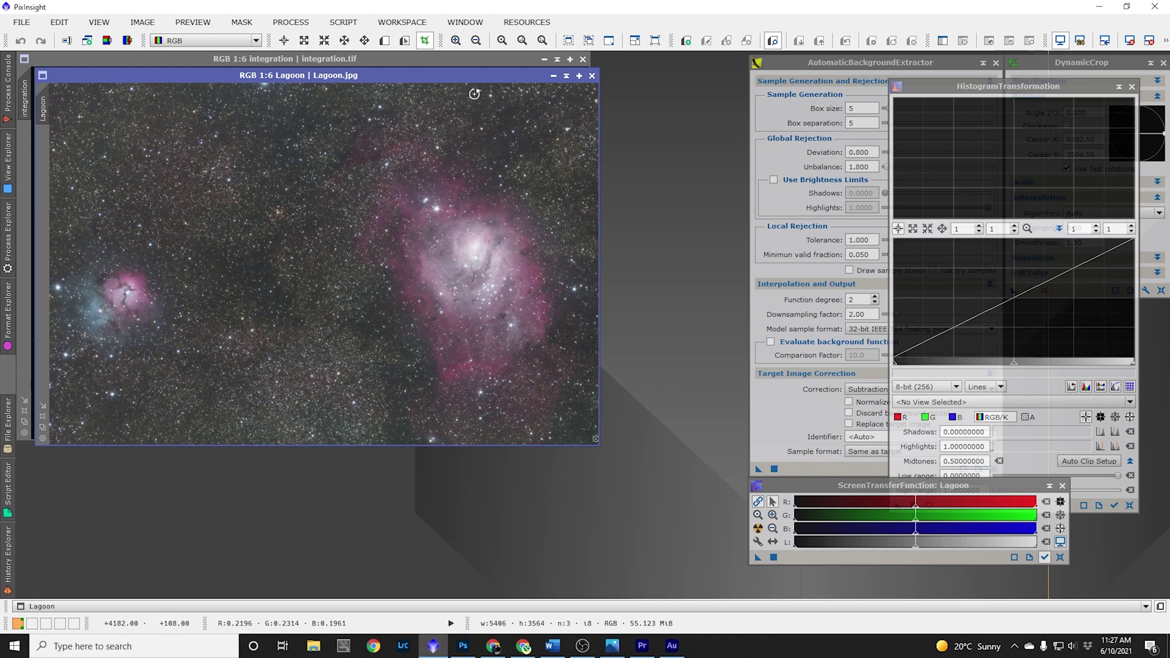
# - Auto-stretch the integration.tif display and run AutomaticBackgroundExtractor on it
pyautogui.click(452, 58)
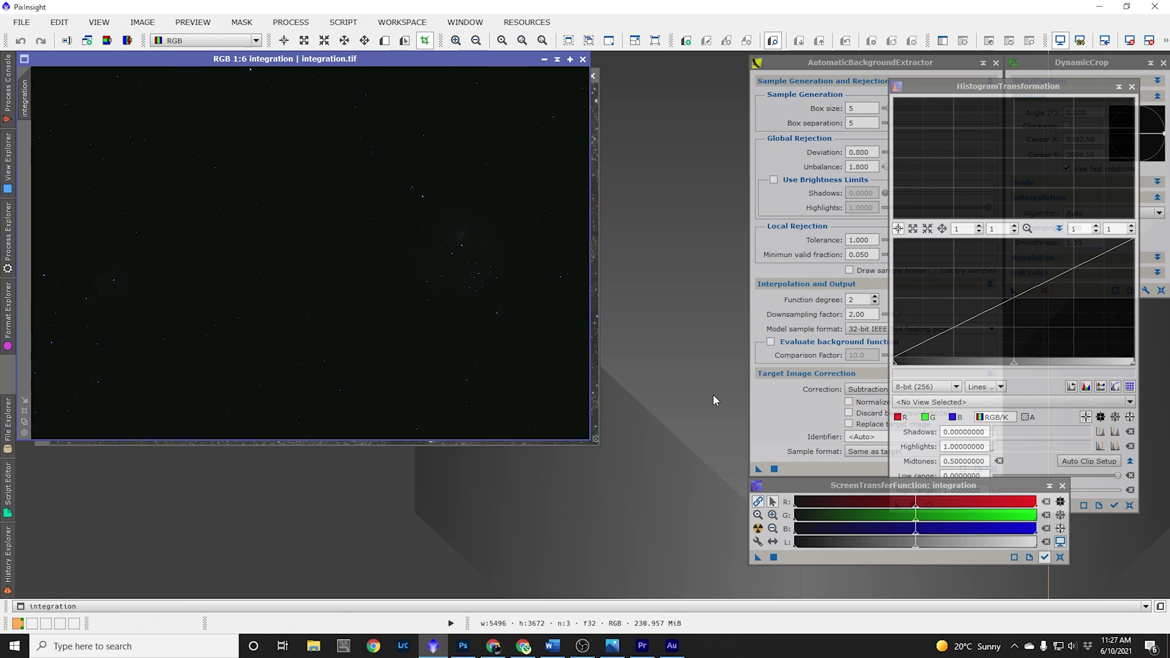
pyautogui.click(759, 529)
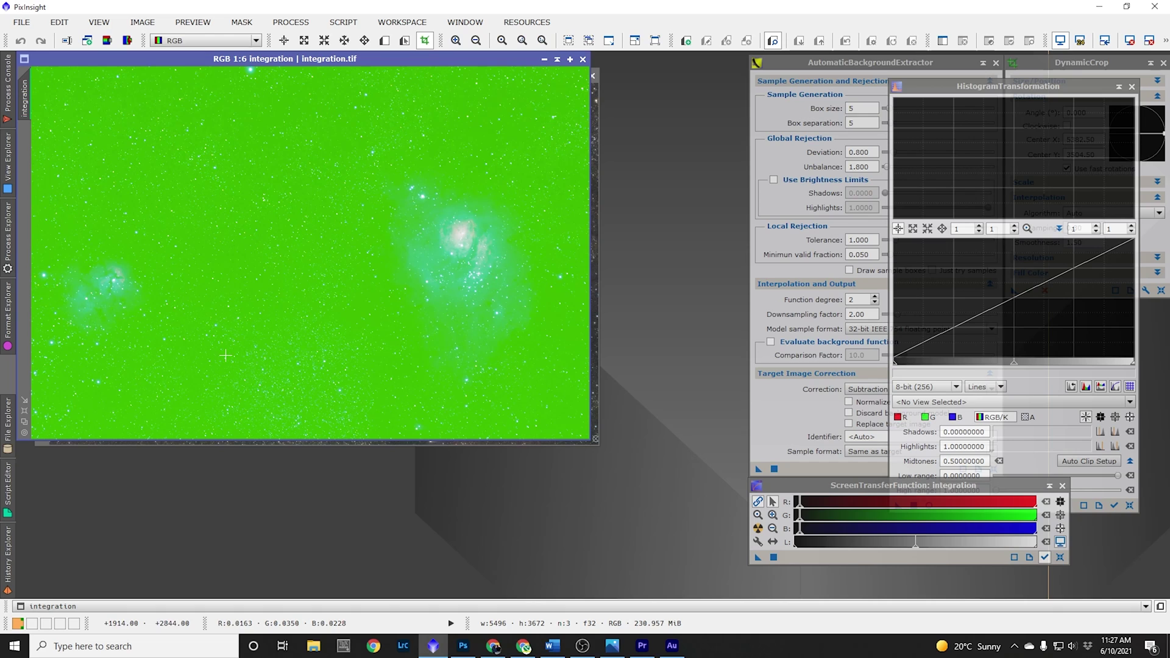
pyautogui.click(808, 61)
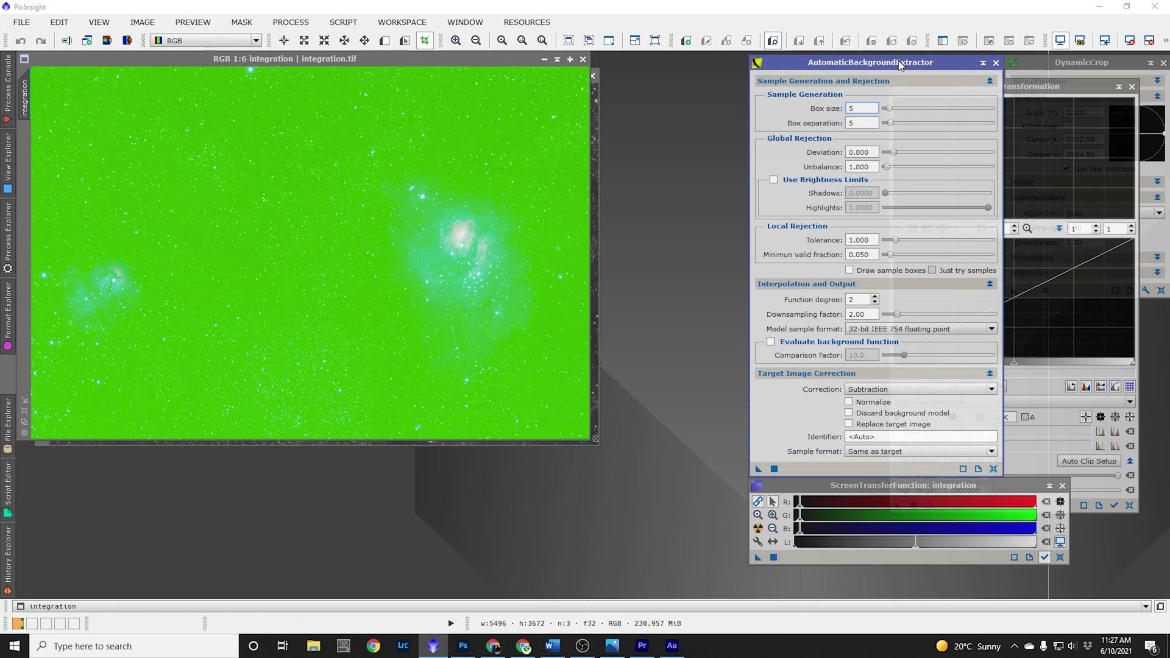
pyautogui.click(774, 468)
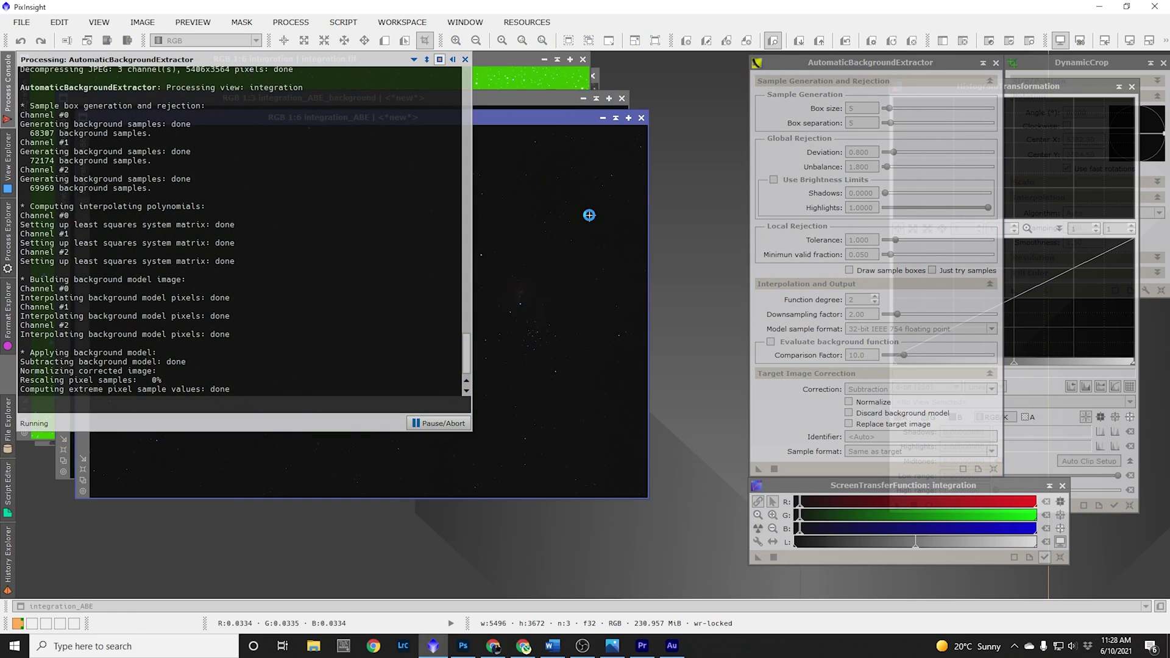
# - Auto-stretch integration_ABE's display and crop away its ragged edges with DynamicCrop
pyautogui.click(759, 528)
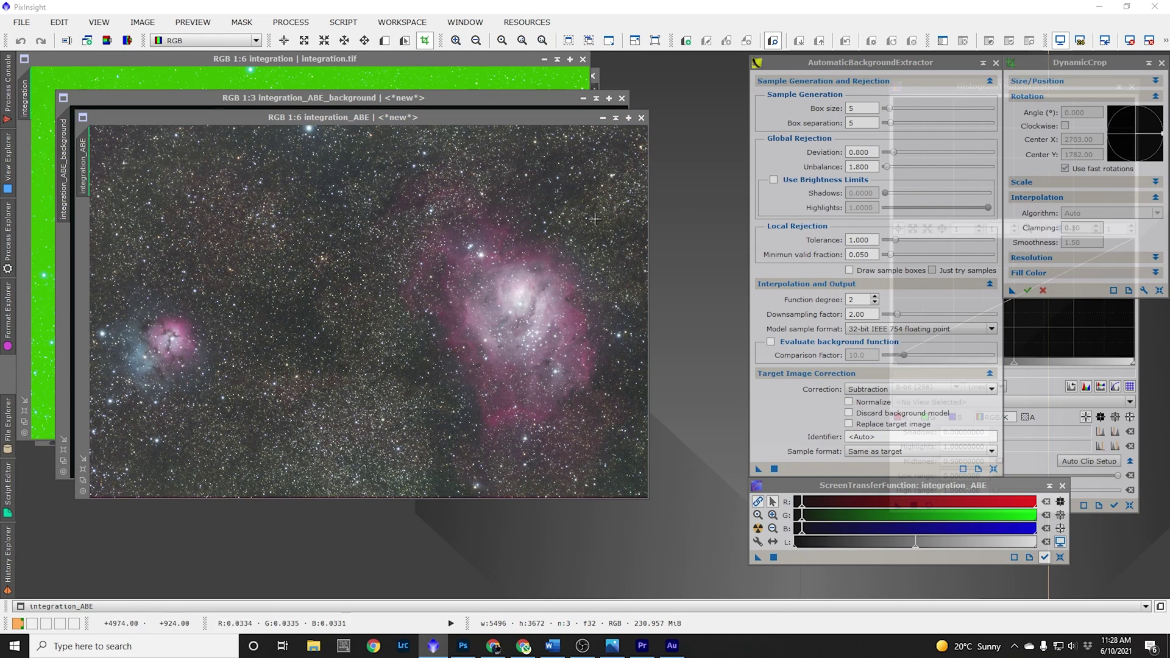
pyautogui.moveTo(92, 130); pyautogui.dragTo(646, 493)
pyautogui.click(1027, 291)
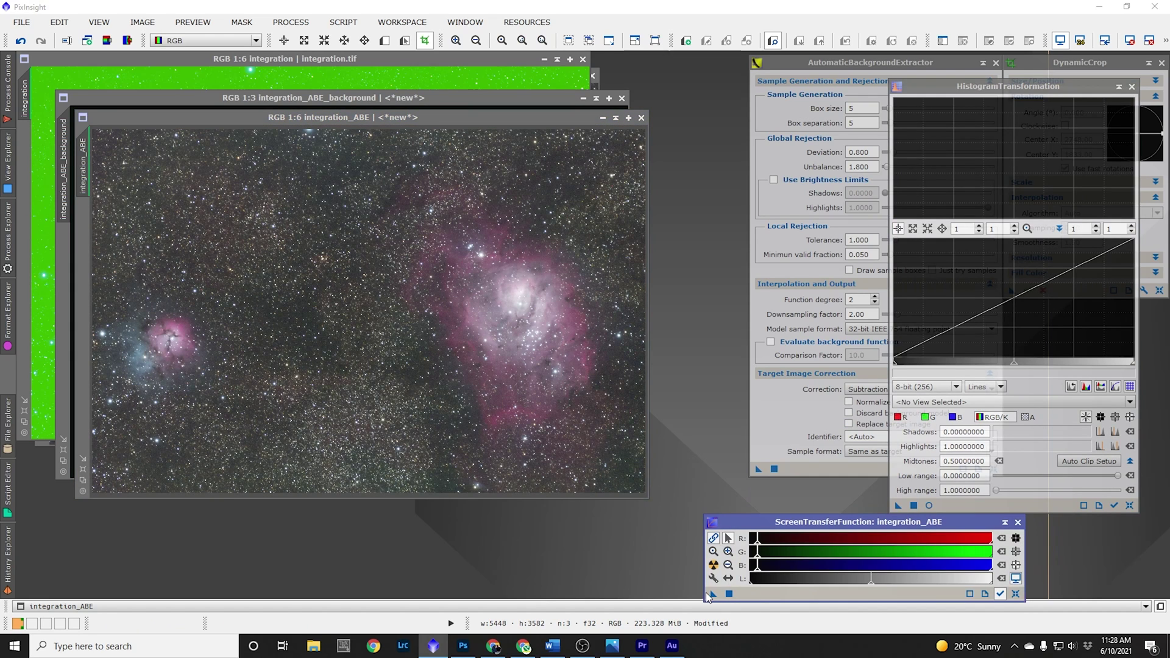
# - Transfer the STF auto-stretch to HistogramTransformation, apply it permanently, and reset the screen stretch
pyautogui.moveTo(712, 594); pyautogui.dragTo(978, 509)
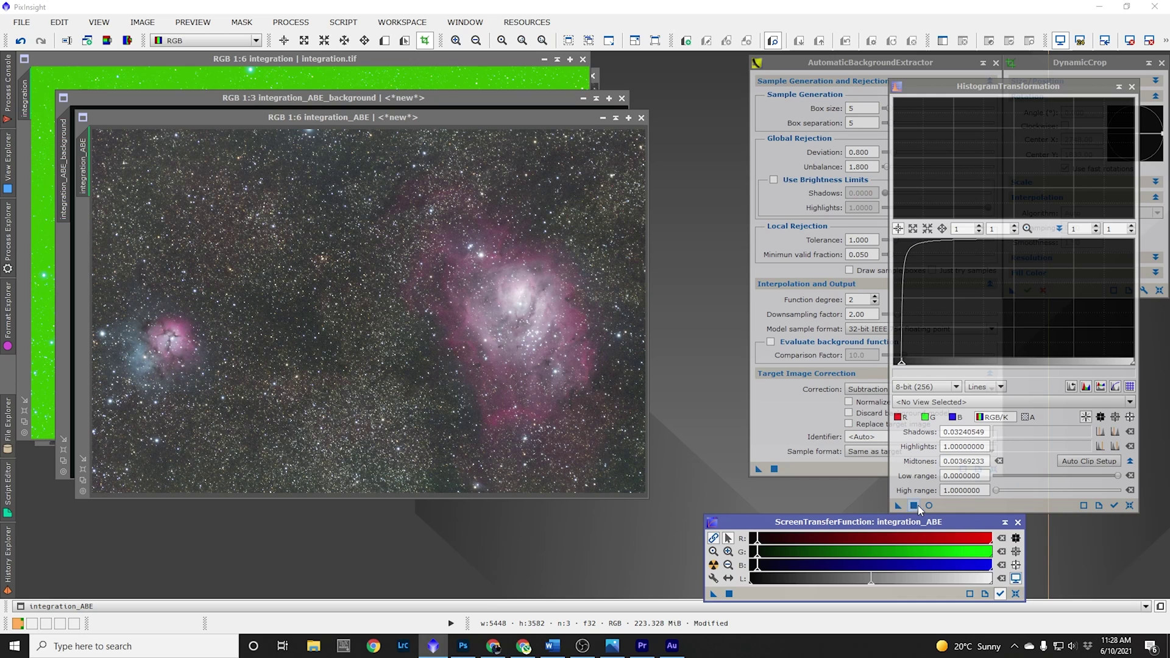
pyautogui.click(914, 506)
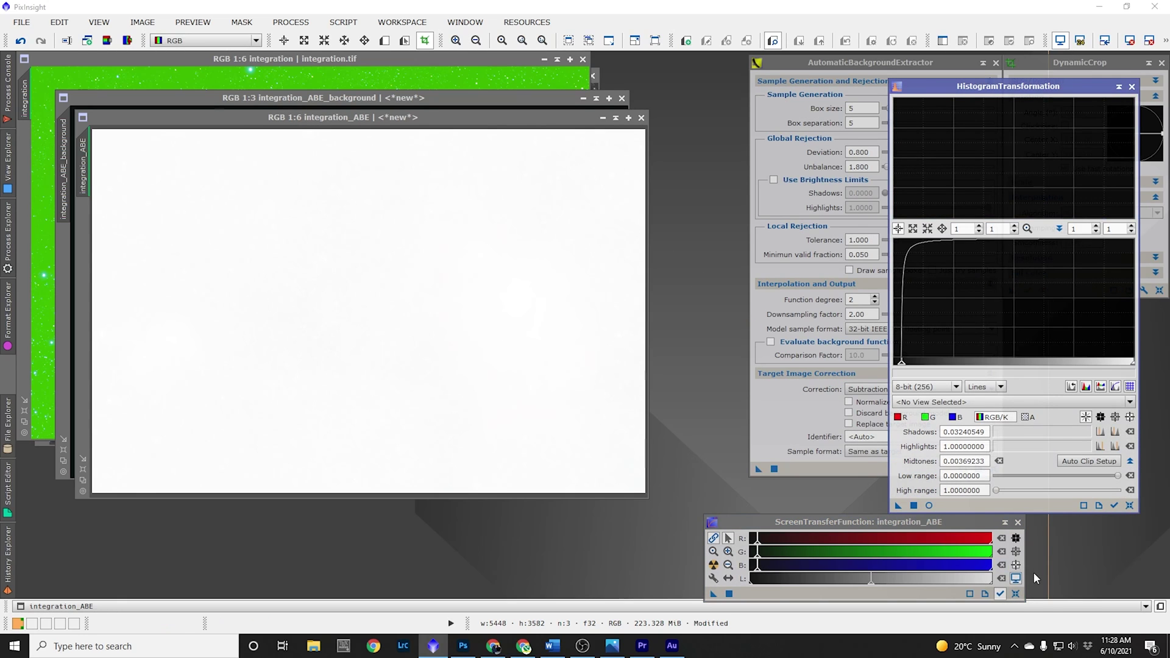
pyautogui.click(1015, 594)
pyautogui.click(1015, 594)
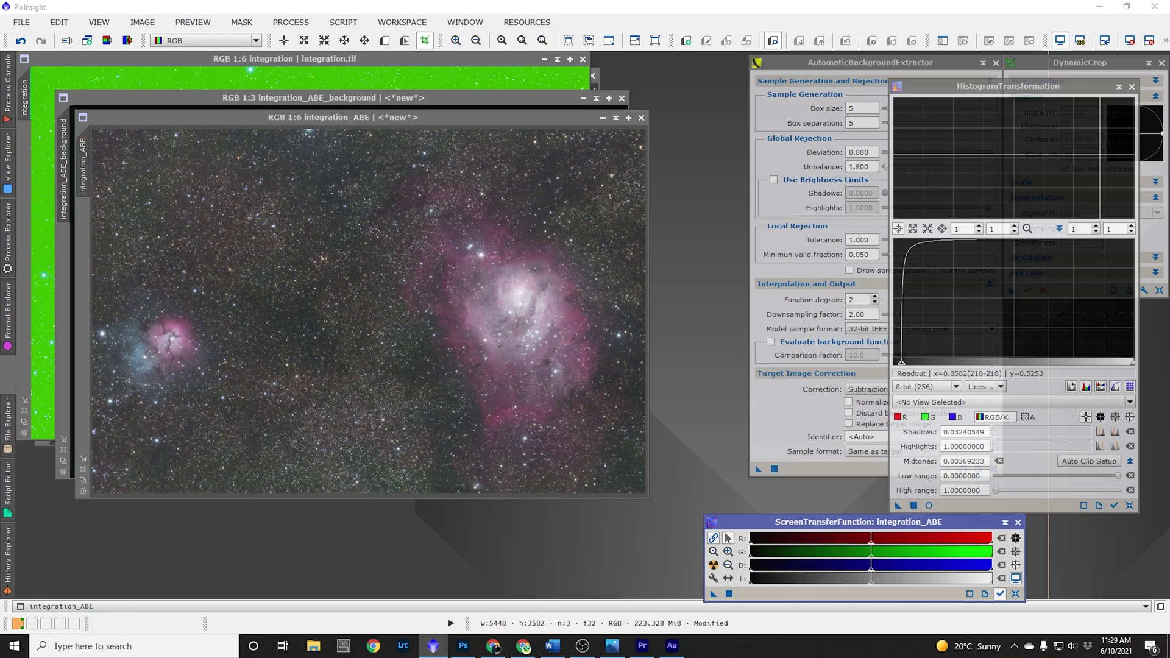
# - Undo the permanent stretch on integration_ABE, reset HistogramTransformation to defaults, and enable Track View
pyautogui.click(408, 115)
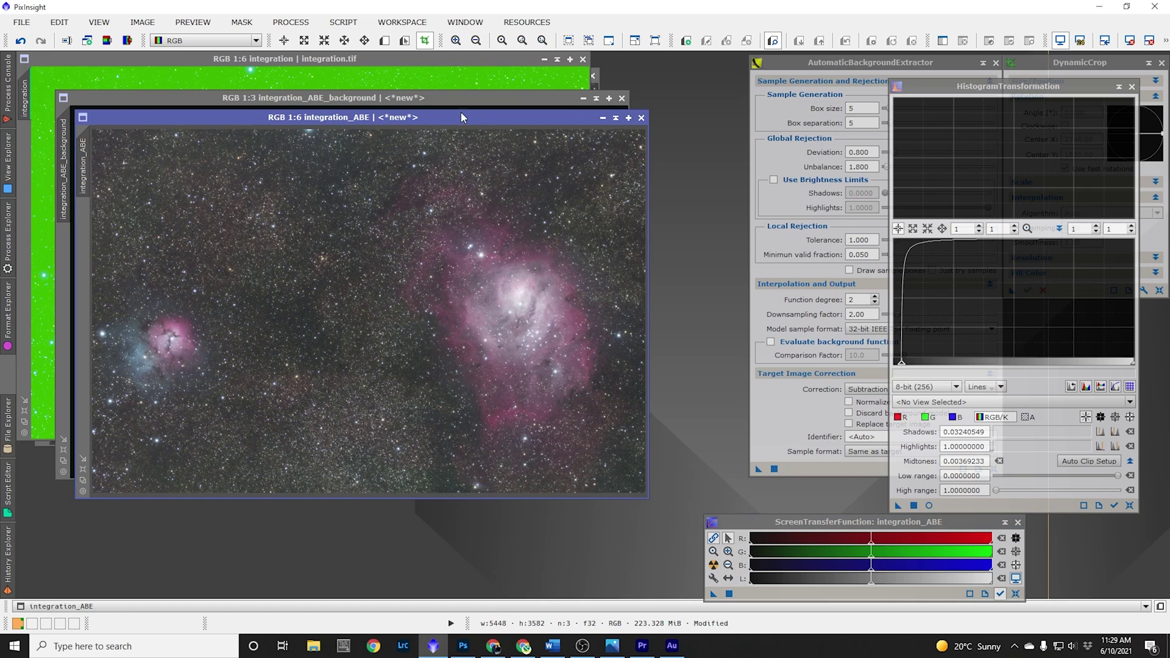
pyautogui.click(20, 42)
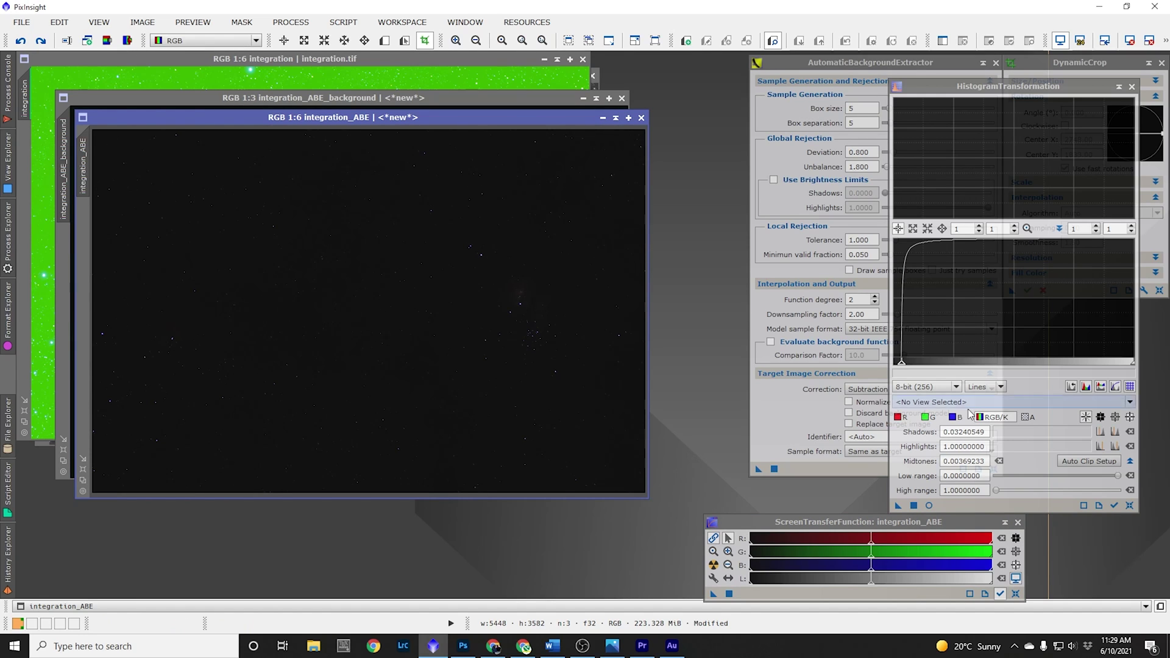
pyautogui.click(1129, 507)
pyautogui.click(1129, 507)
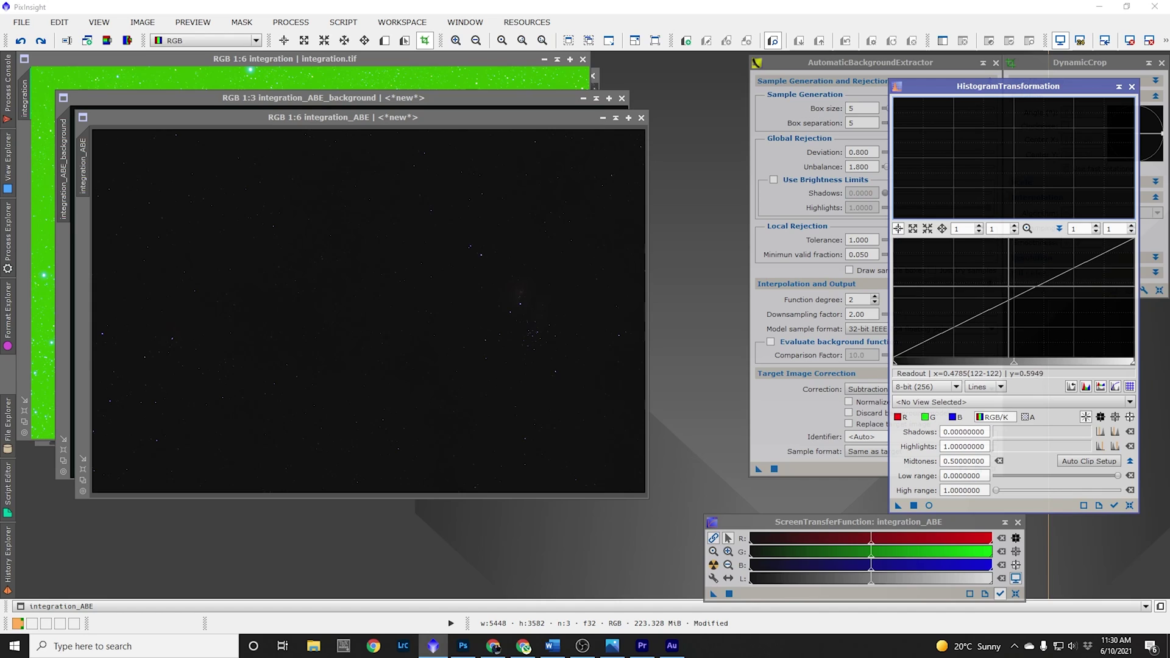
pyautogui.click(1114, 506)
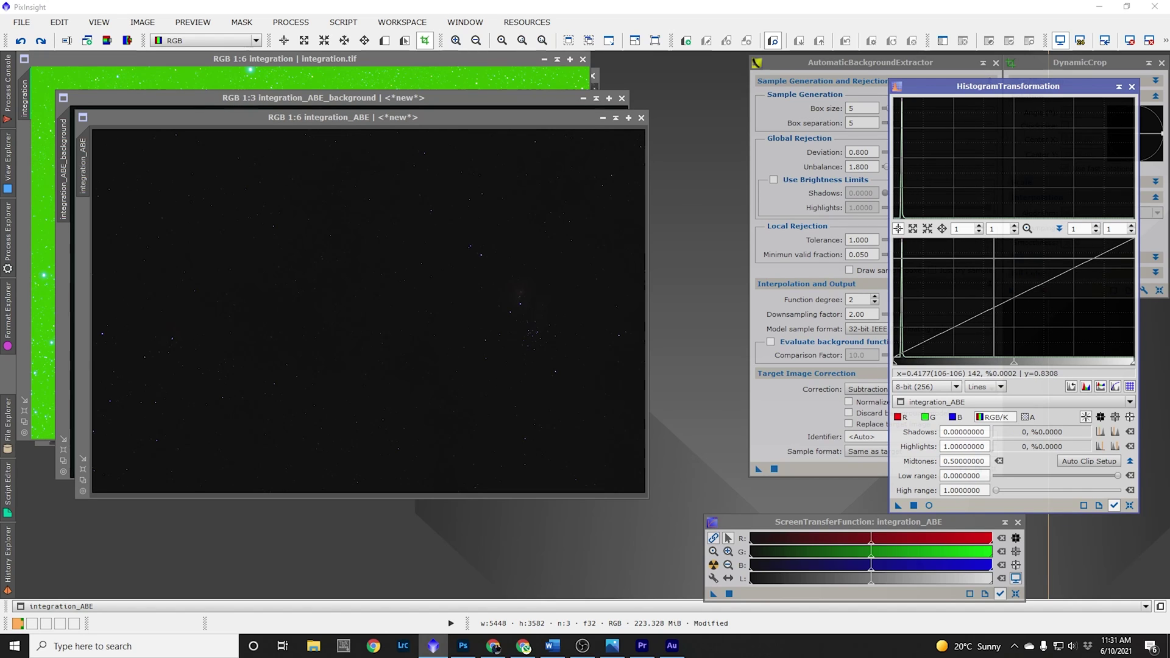
# - Open a HistogramTransformation Real-Time Preview of integration_ABE
pyautogui.click(929, 506)
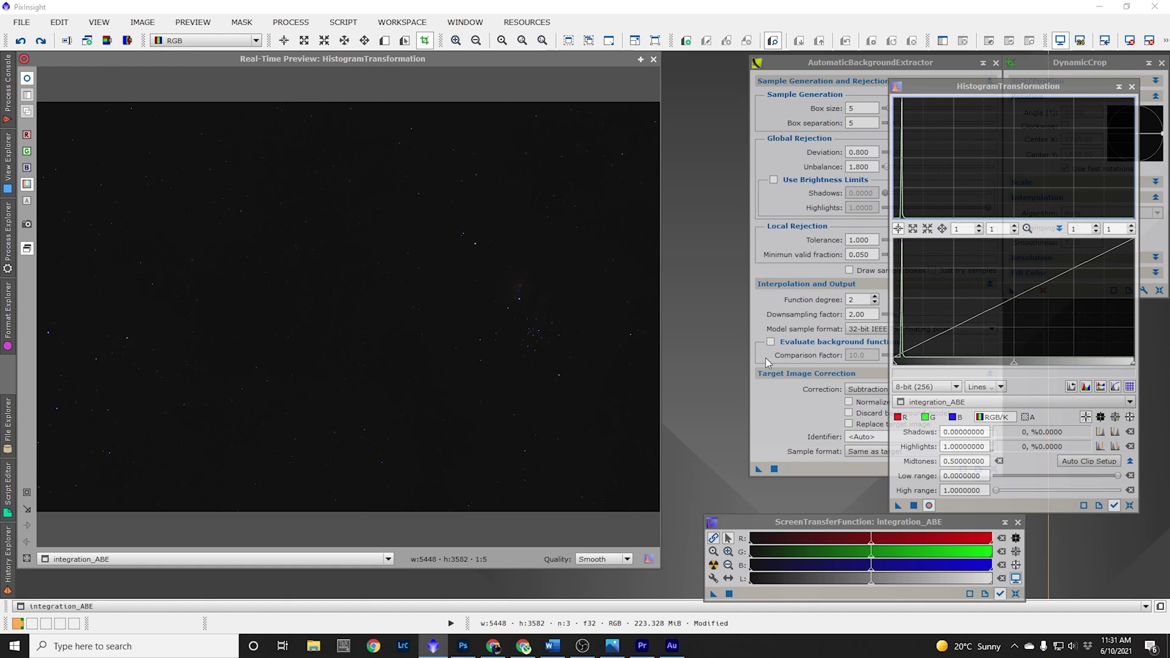
# - Test midtones at 0.06329114 on integration_ABE, then reset the histogram to defaults
pyautogui.moveTo(1015, 367); pyautogui.dragTo(908, 370)
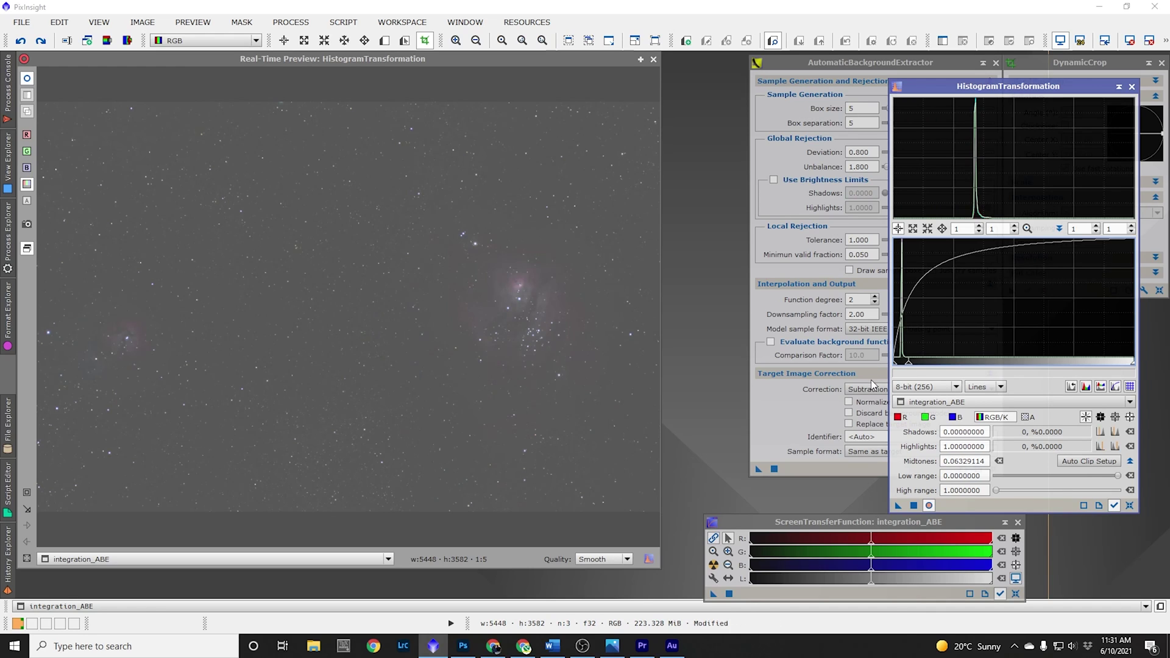
pyautogui.click(917, 509)
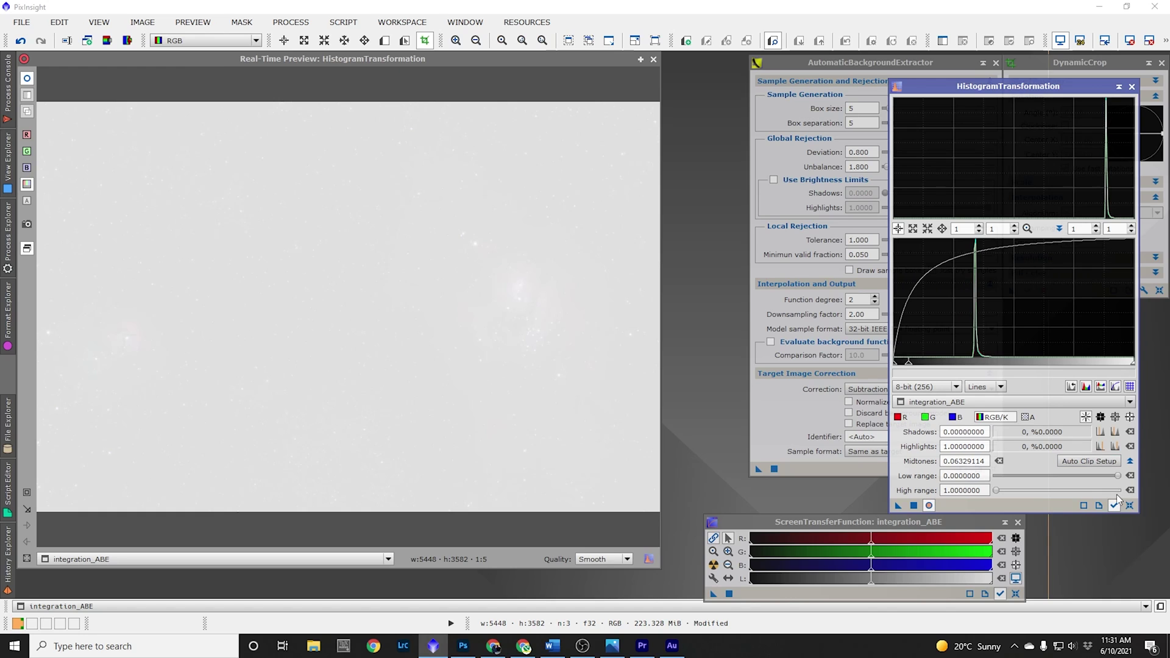
pyautogui.click(1130, 506)
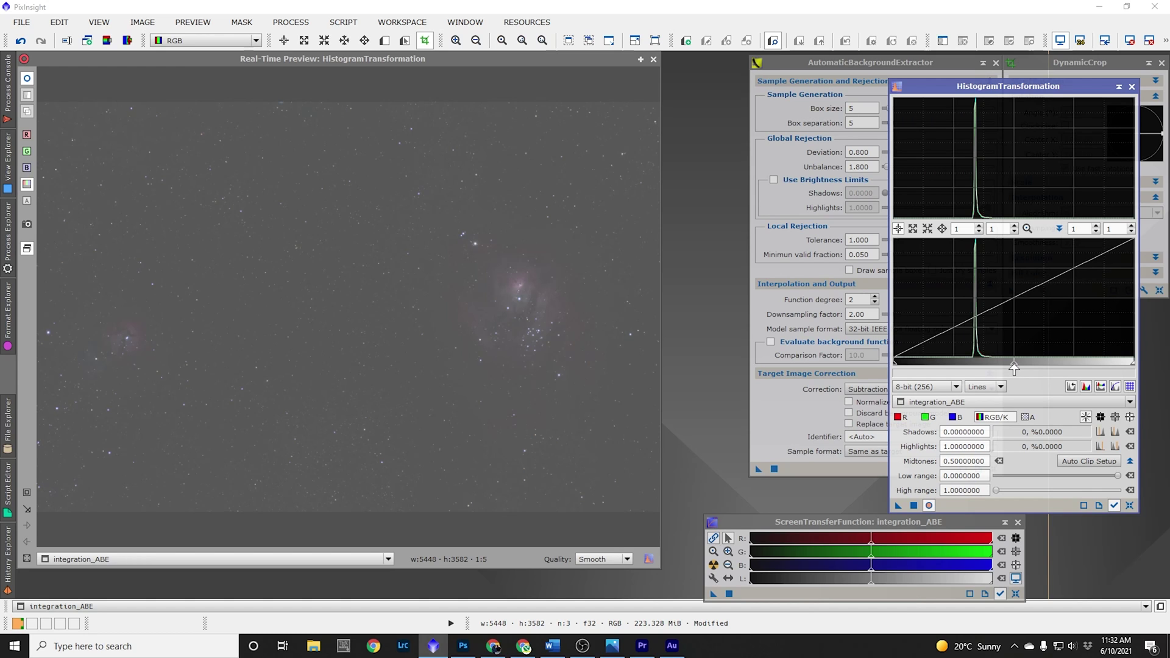
# - Set midtones to 0.41012658 and shadows to 0.34177215 to darken the preview background
pyautogui.moveTo(1015, 367); pyautogui.dragTo(992, 367)
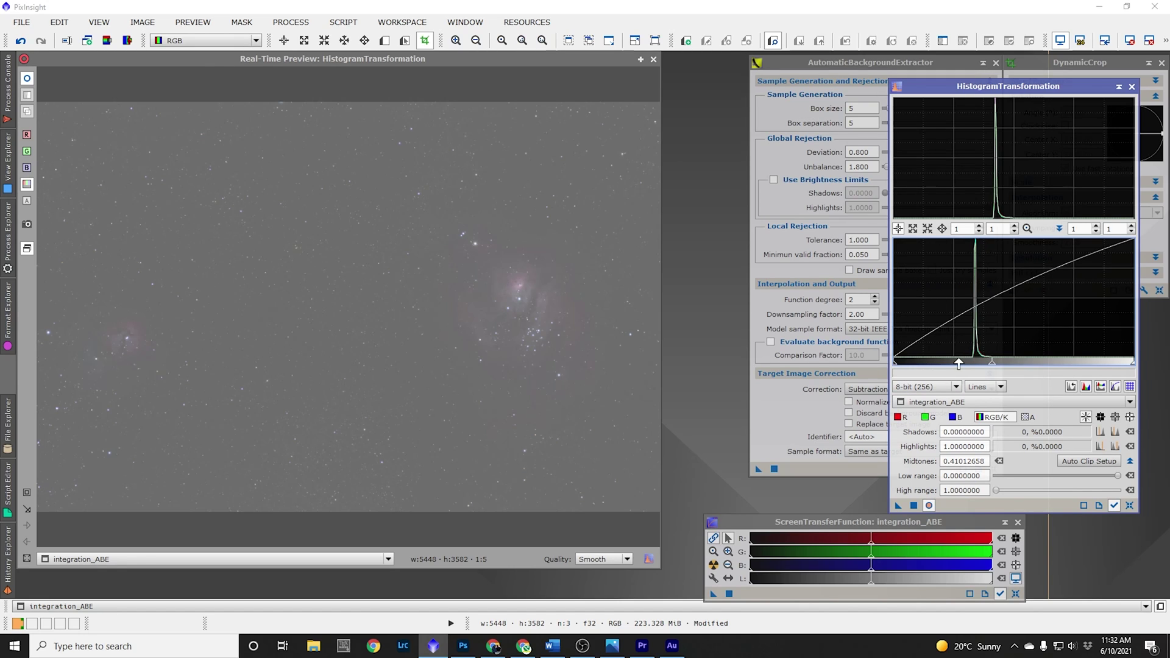
pyautogui.moveTo(894, 365); pyautogui.dragTo(976, 367)
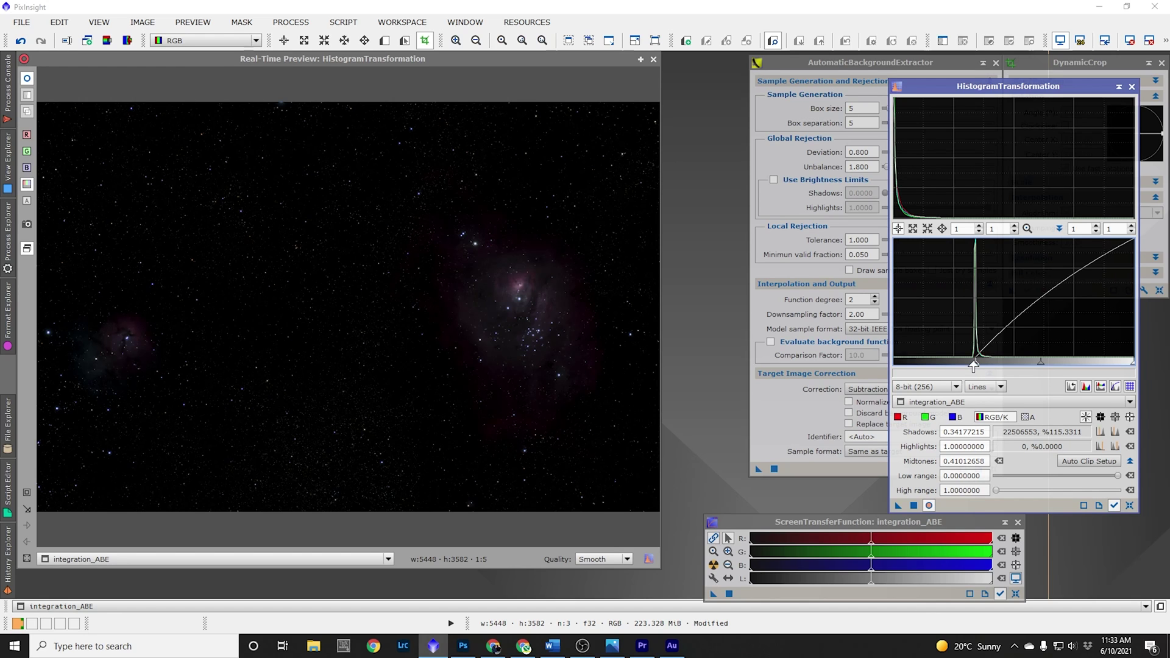
# - Ease shadows to 0.30126582 so nothing clips, apply to integration_ABE, then reset the histogram
pyautogui.moveTo(974, 366)
pyautogui.mouseDown()
pyautogui.moveTo(956, 364)
pyautogui.moveTo(967, 365)
pyautogui.mouseUp()
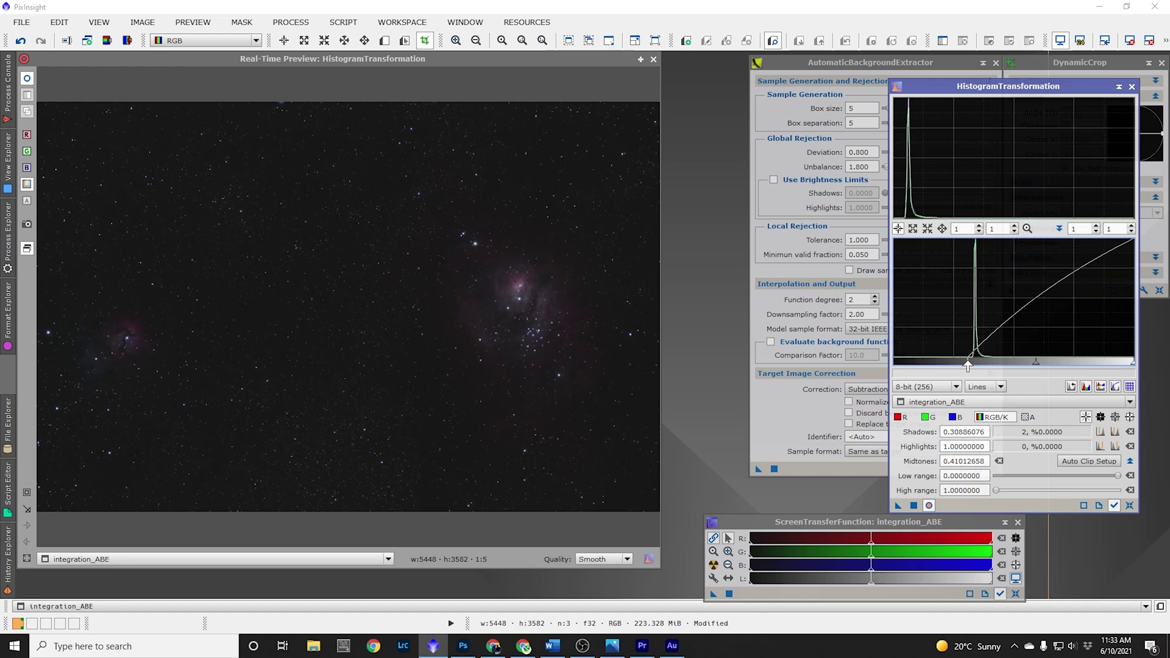
pyautogui.moveTo(968, 365); pyautogui.dragTo(965, 364)
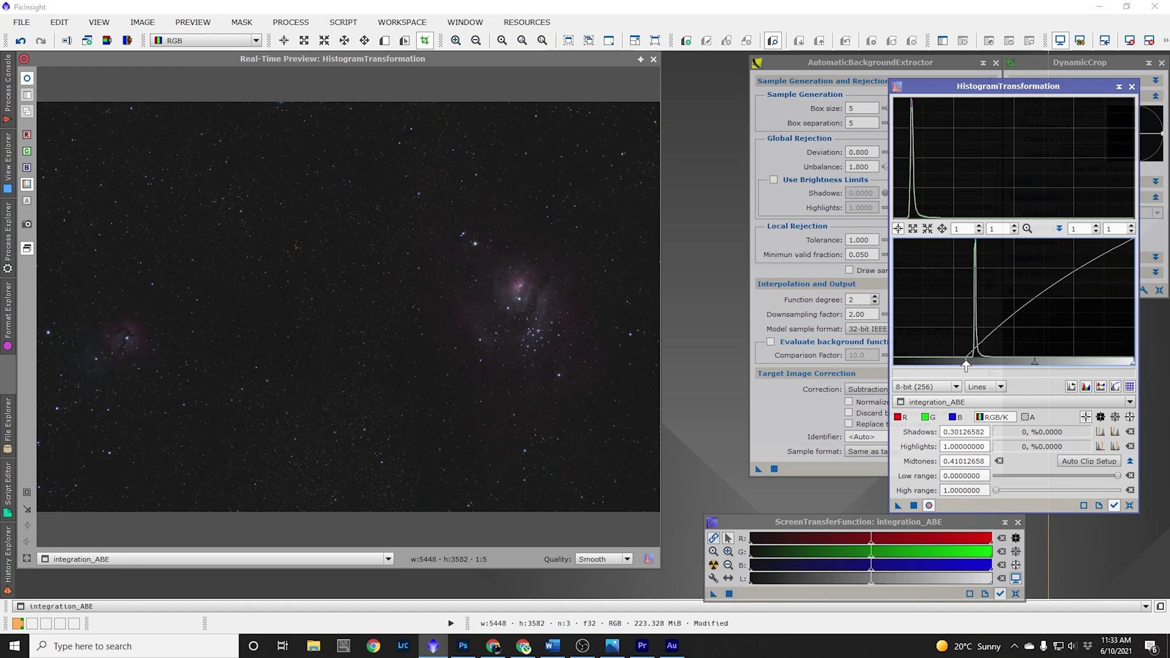
pyautogui.moveTo(898, 505); pyautogui.dragTo(914, 508)
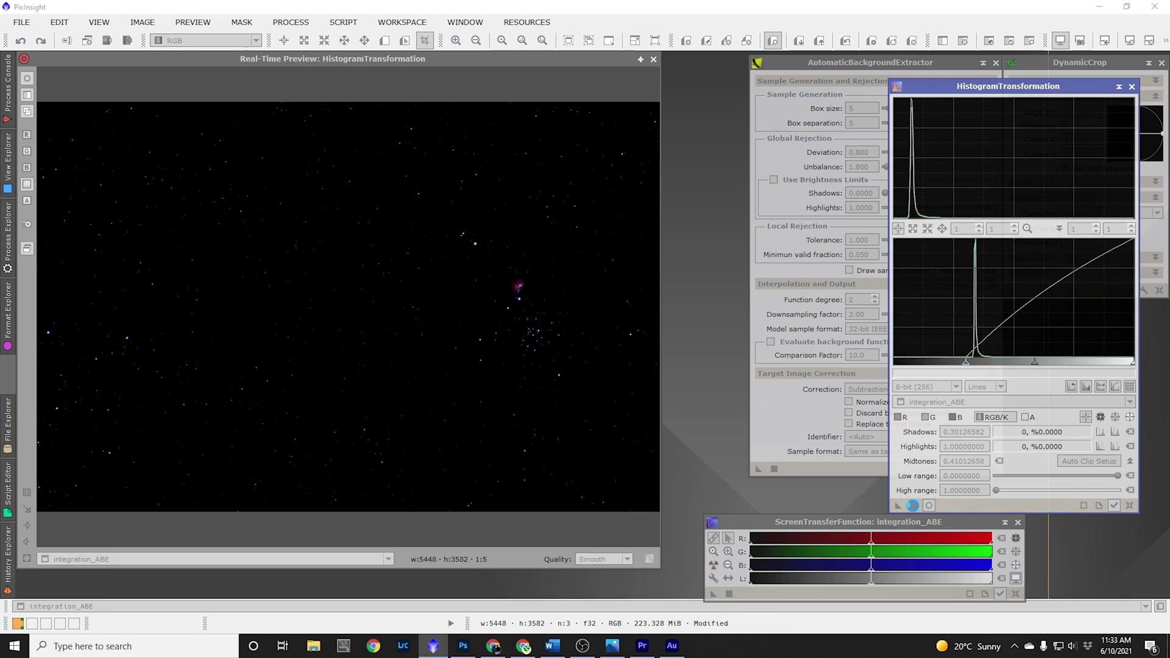
pyautogui.click(1130, 507)
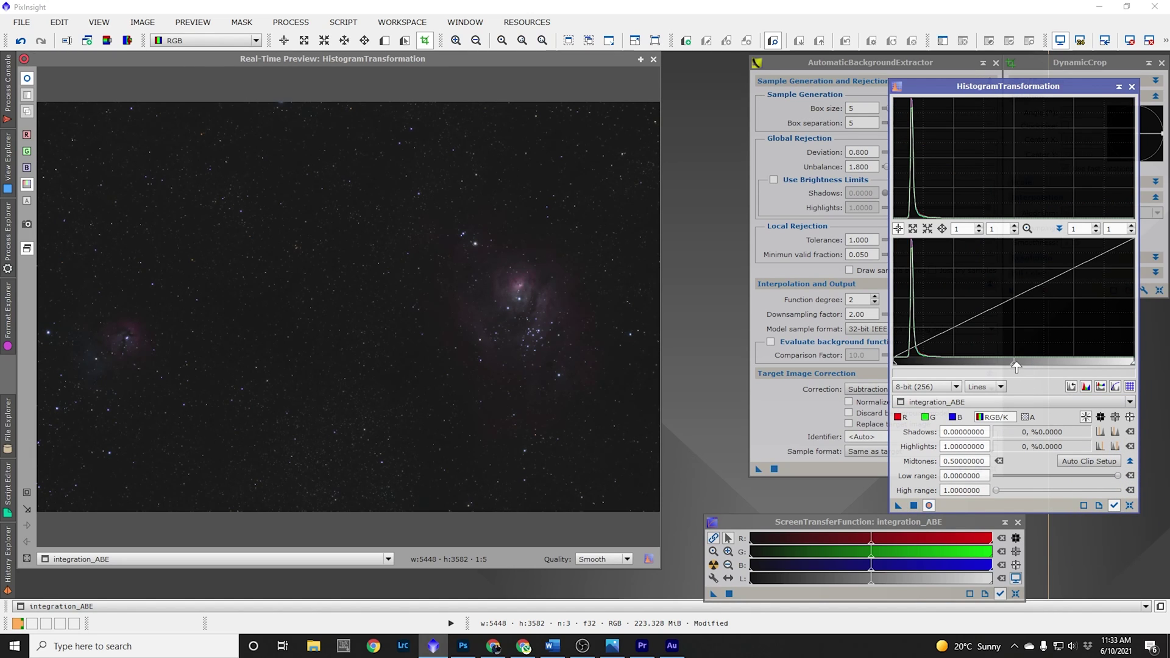
# - Set HistogramTransformation midtones to 0.20253165 and shadows to 0.03544304
pyautogui.moveTo(1014, 366); pyautogui.dragTo(944, 364)
pyautogui.moveTo(941, 365); pyautogui.dragTo(942, 364)
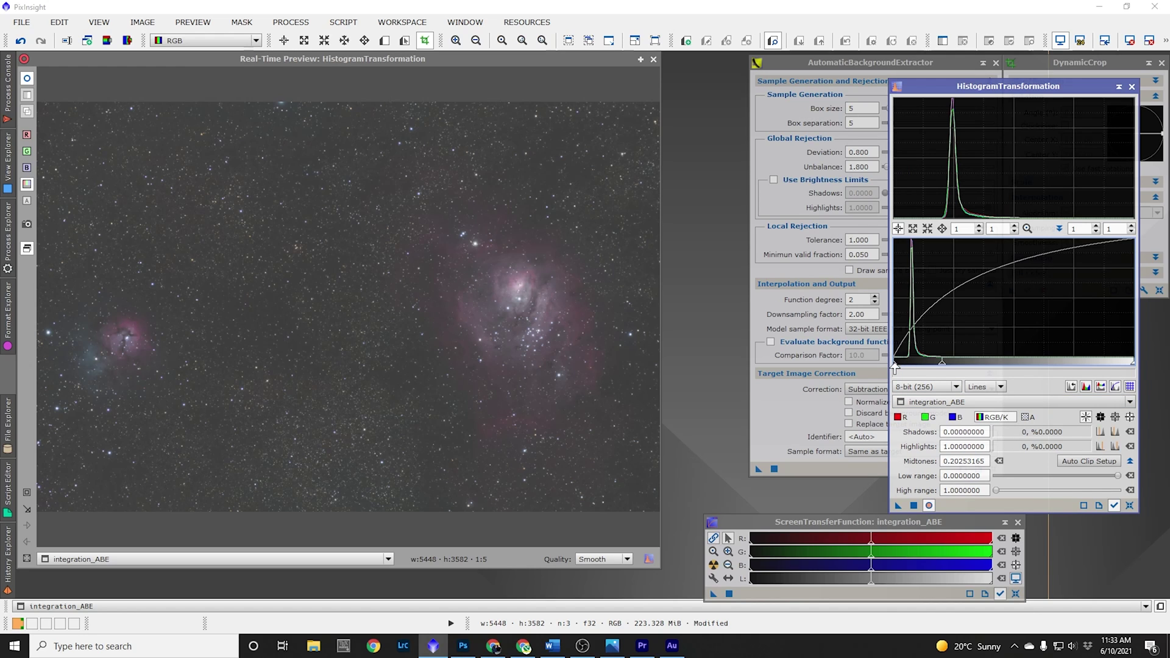
pyautogui.moveTo(895, 366); pyautogui.dragTo(906, 367)
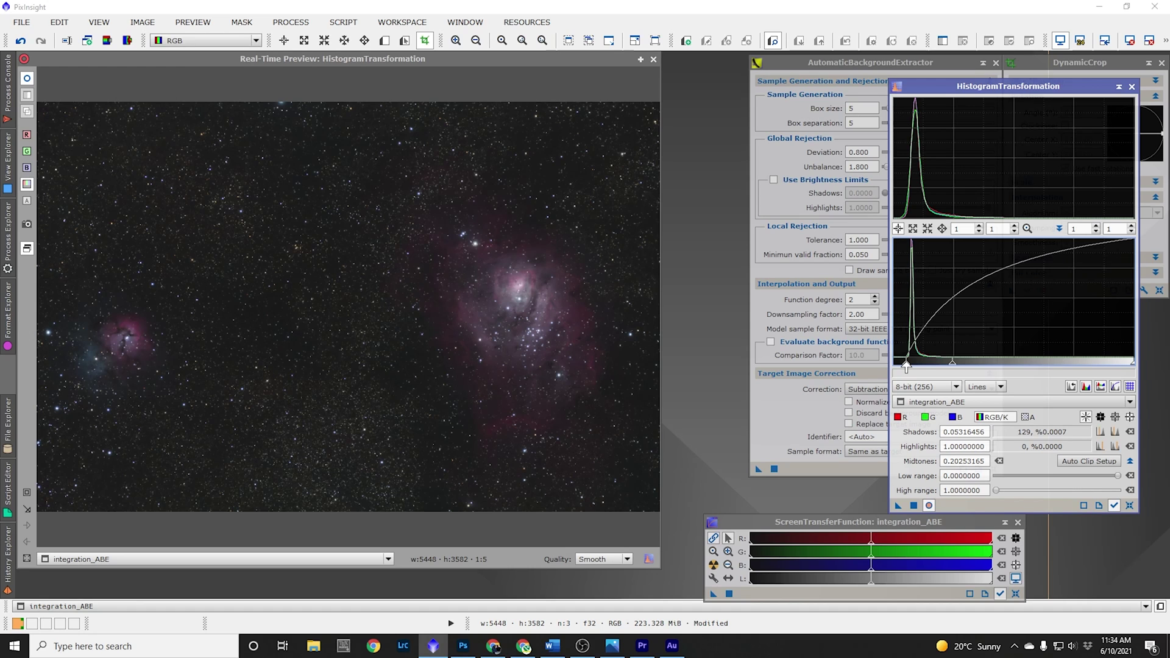
pyautogui.moveTo(906, 367); pyautogui.dragTo(902, 367)
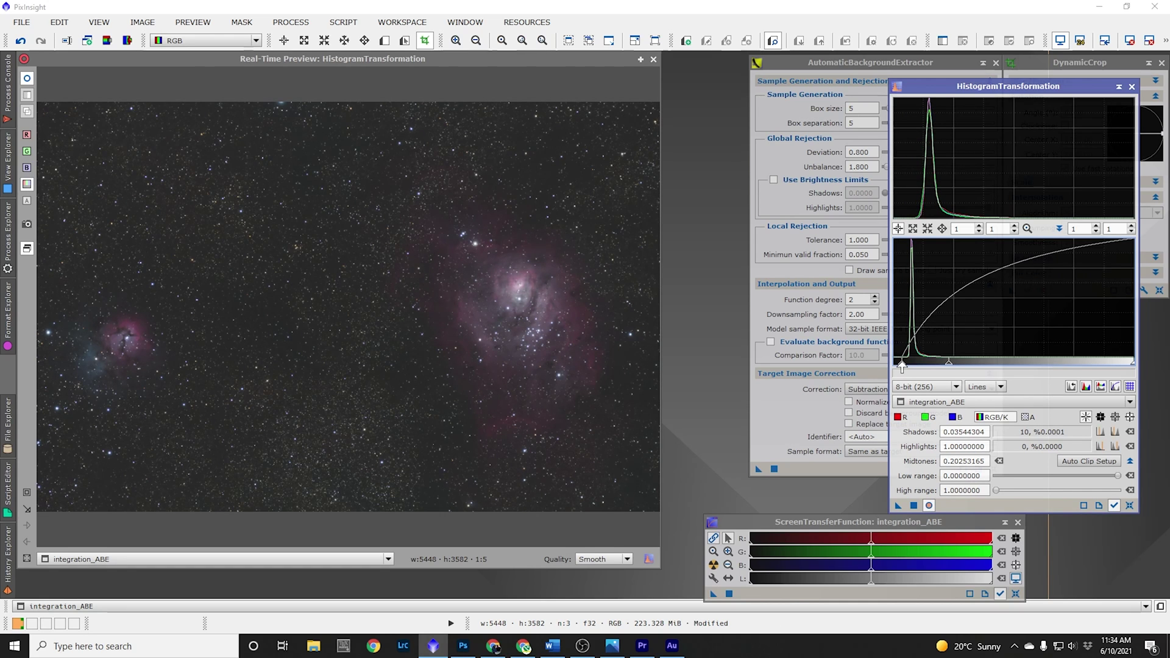
pyautogui.moveTo(902, 367); pyautogui.dragTo(901, 366)
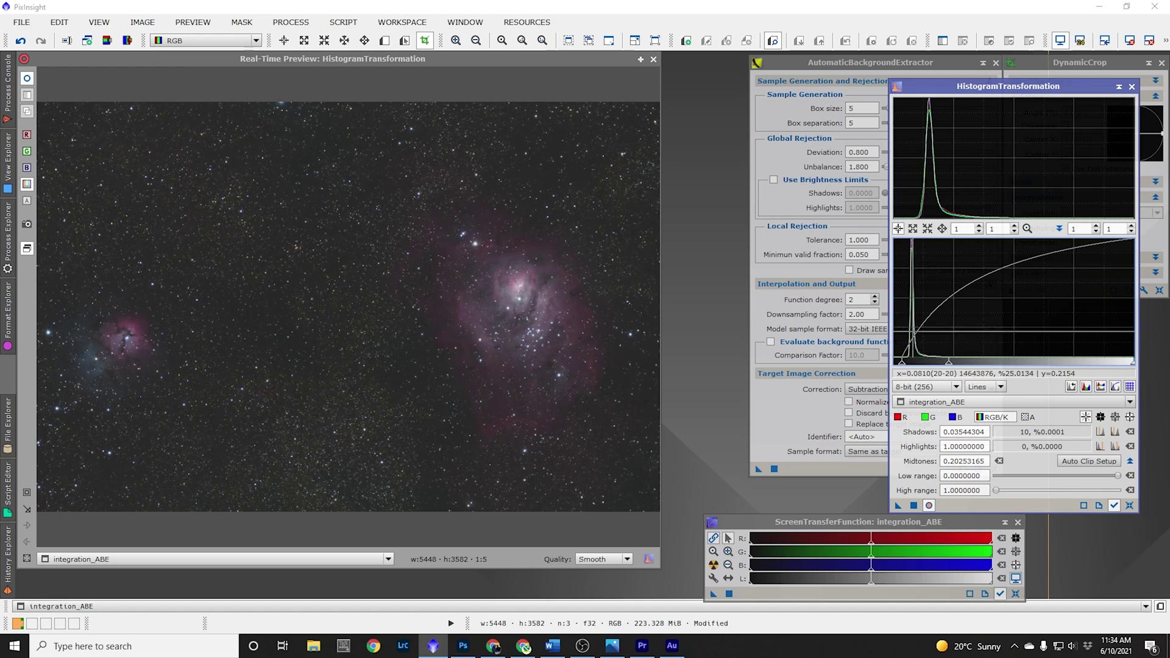
# - Apply the third stretch permanently to integration_ABE and close the Real-Time Preview
pyautogui.click(914, 506)
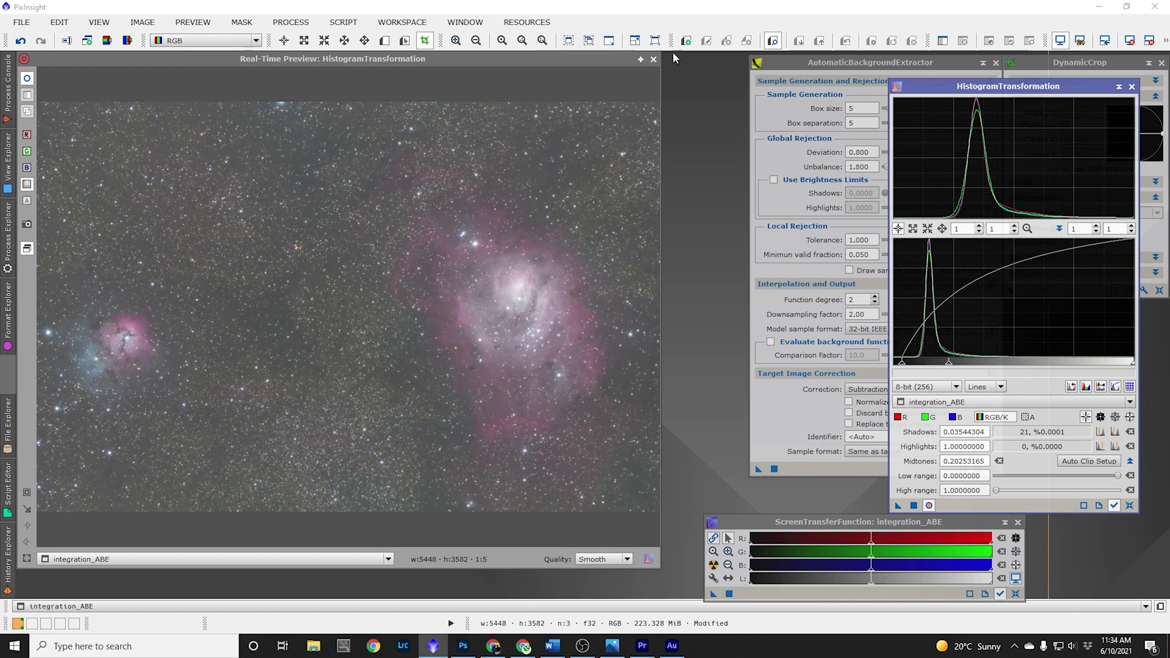
pyautogui.click(654, 60)
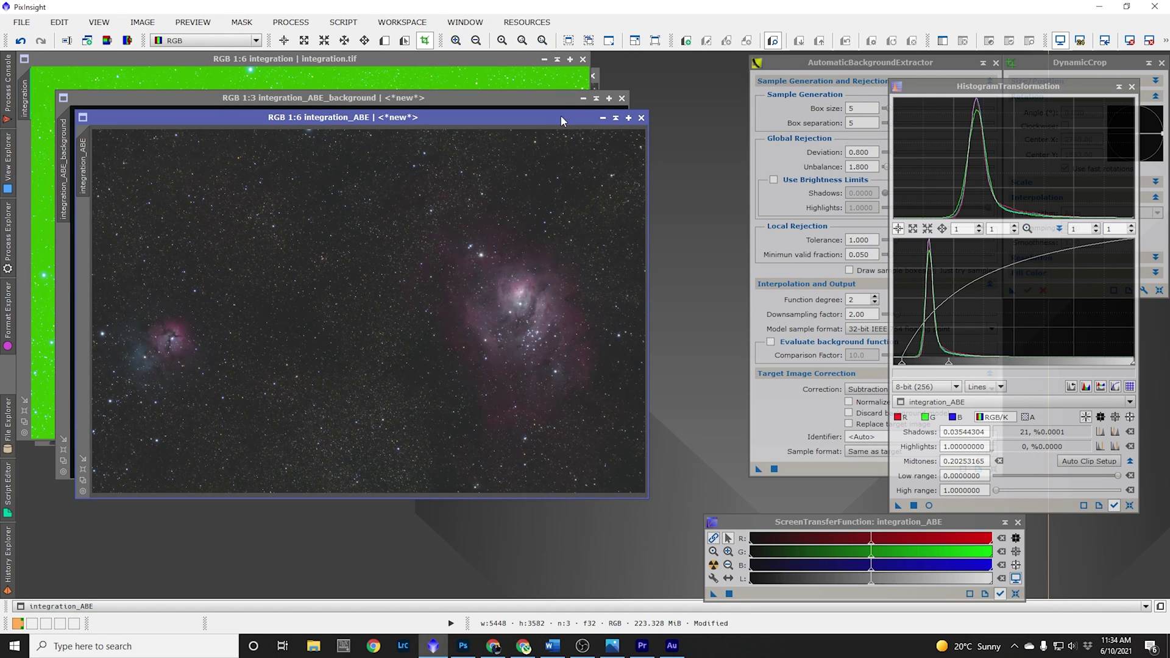
# - Move integration_ABE aside and collapse the HistogramTransformation, DynamicCrop and AutomaticBackgroundExtractor windows
pyautogui.moveTo(561, 120); pyautogui.dragTo(792, 89)
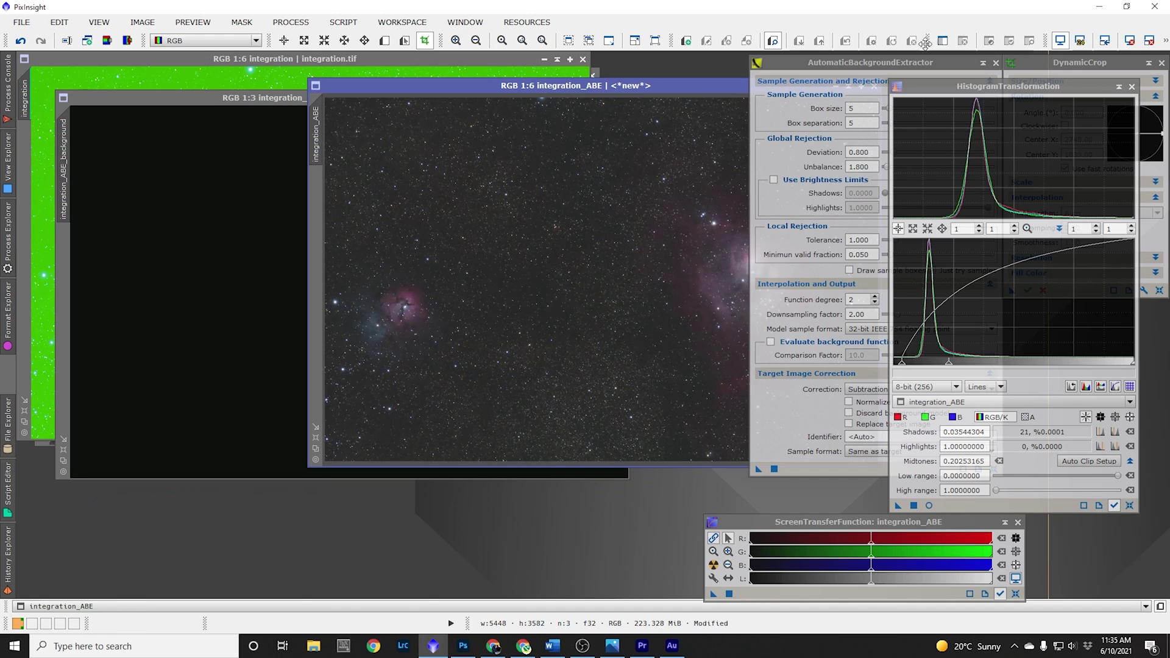
pyautogui.click(1119, 88)
pyautogui.click(1149, 62)
pyautogui.click(980, 69)
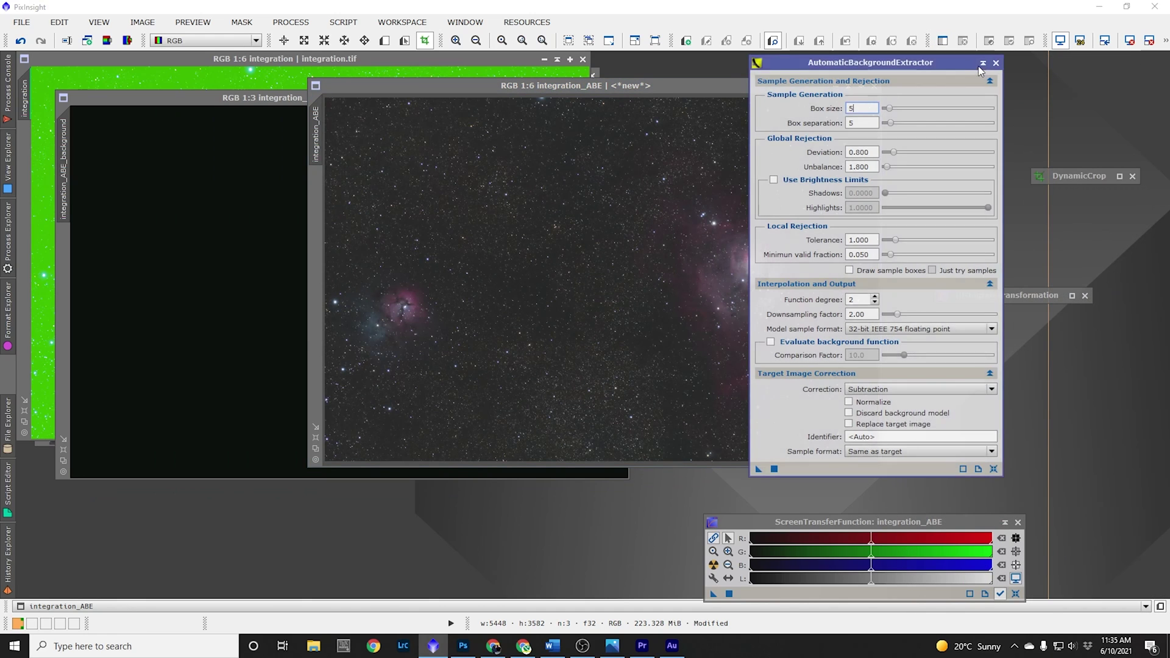
pyautogui.click(982, 64)
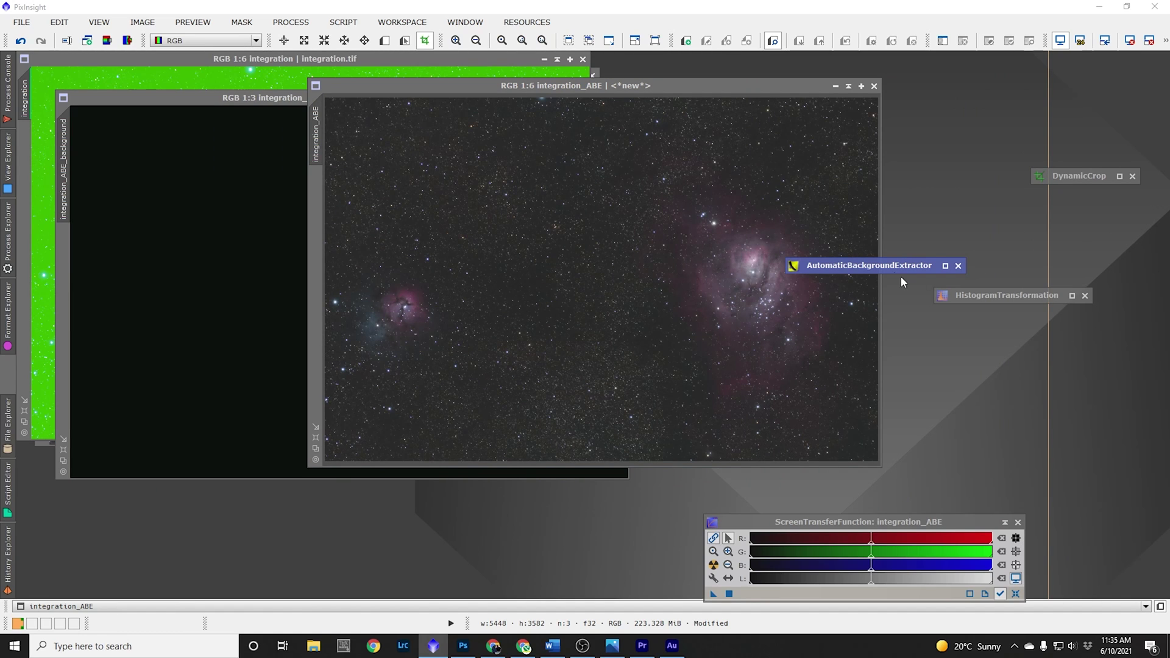
# - Stack the three collapsed tool windows near the bottom and move integration_ABE upper right
pyautogui.moveTo(901, 268); pyautogui.dragTo(483, 559)
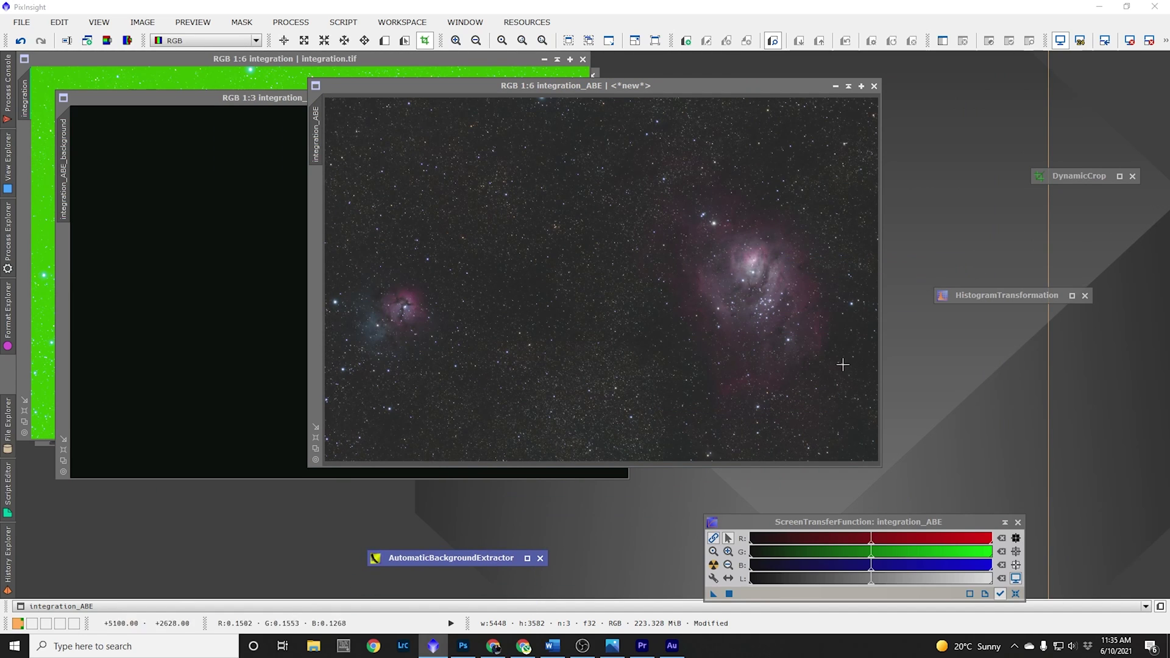
pyautogui.moveTo(987, 299); pyautogui.dragTo(418, 545)
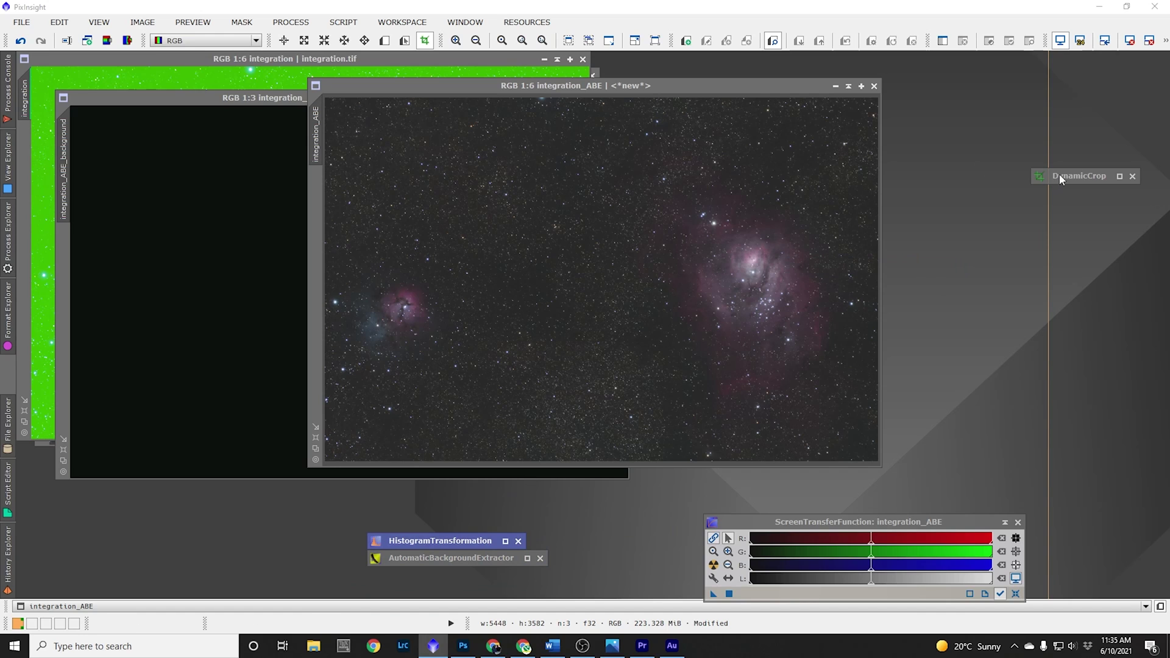
pyautogui.moveTo(1060, 178); pyautogui.dragTo(412, 524)
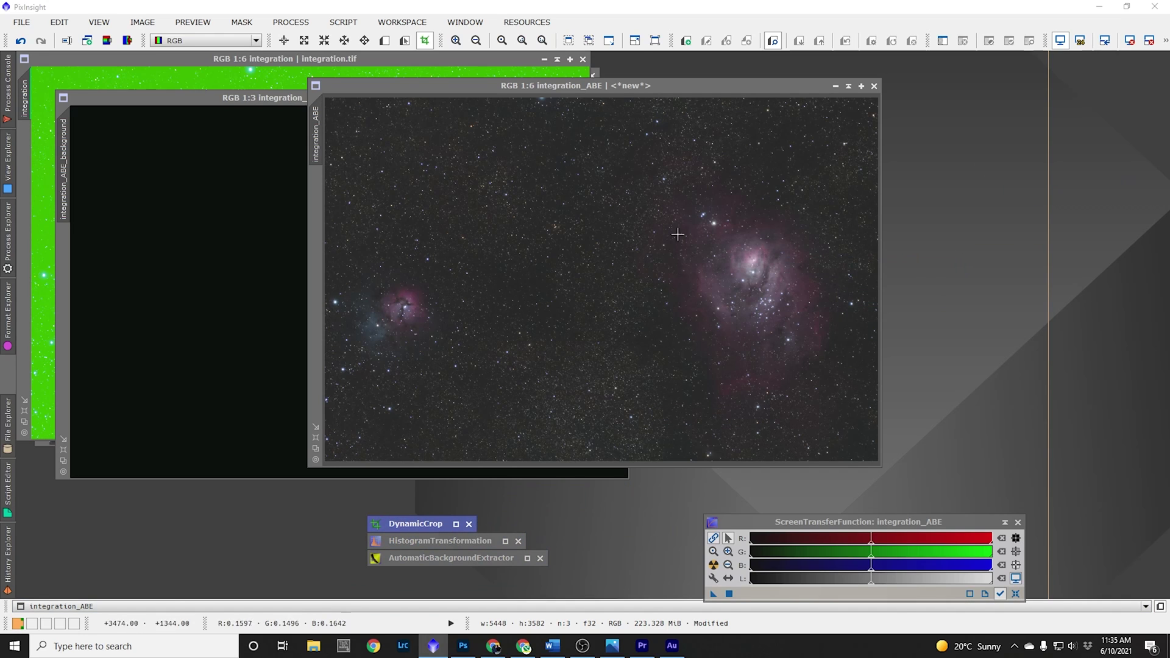
pyautogui.moveTo(663, 84); pyautogui.dragTo(941, 61)
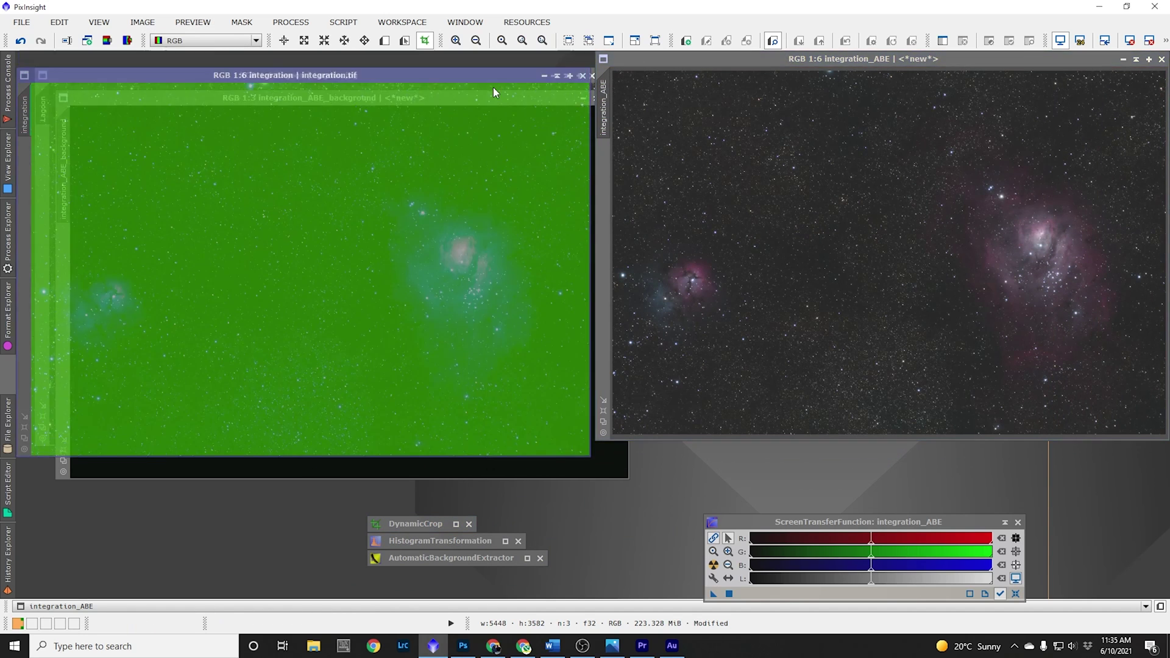
# - Arrange Lagoon.jpg on the left and integration_ABE just beside it on the right
pyautogui.moveTo(463, 76); pyautogui.dragTo(450, 65)
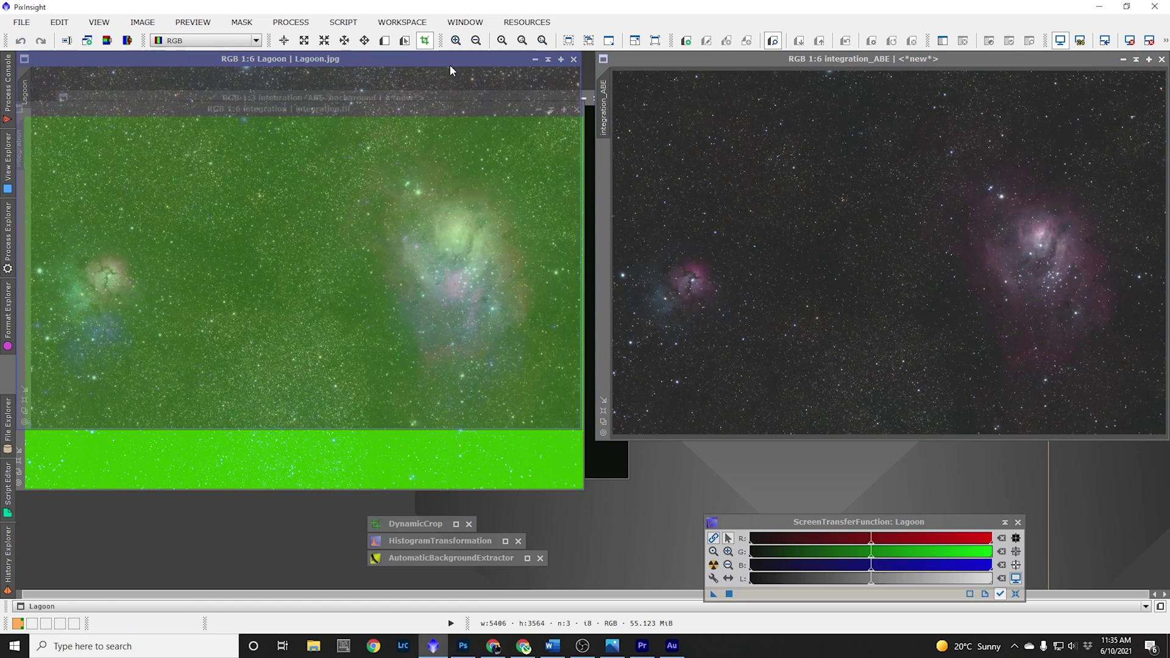
pyautogui.click(653, 59)
pyautogui.moveTo(653, 58); pyautogui.dragTo(639, 59)
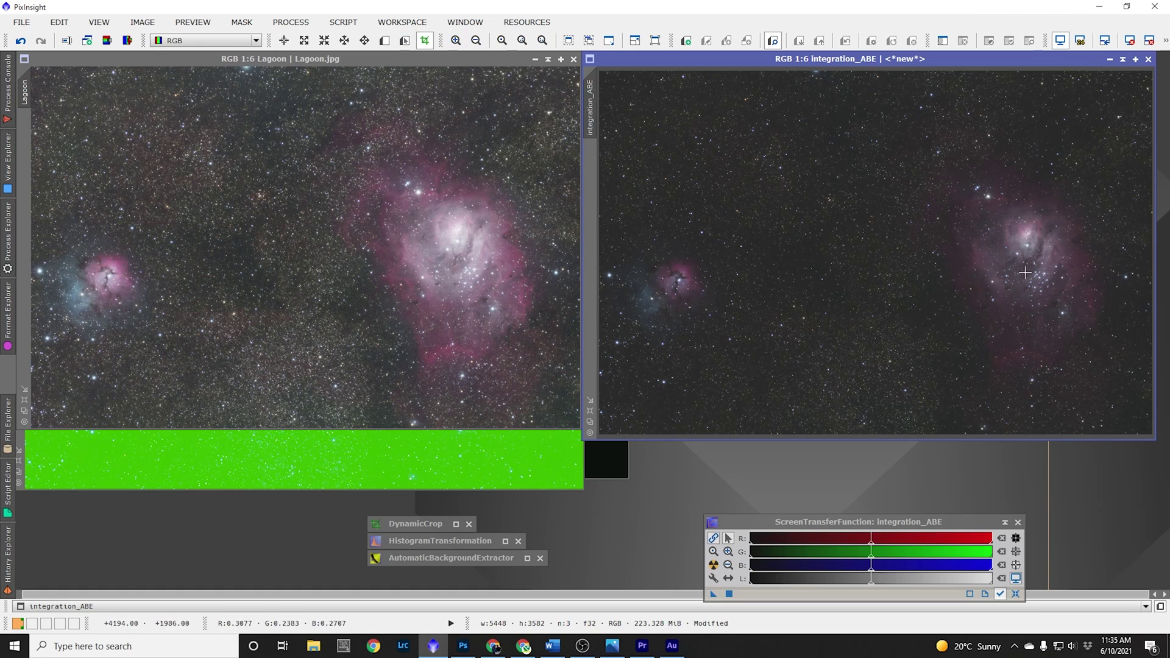
# - Zoom integration_ABE to 1:1 and scroll so the Lagoon Nebula's bright core is centred
pyautogui.click(458, 43)
pyautogui.click(458, 42)
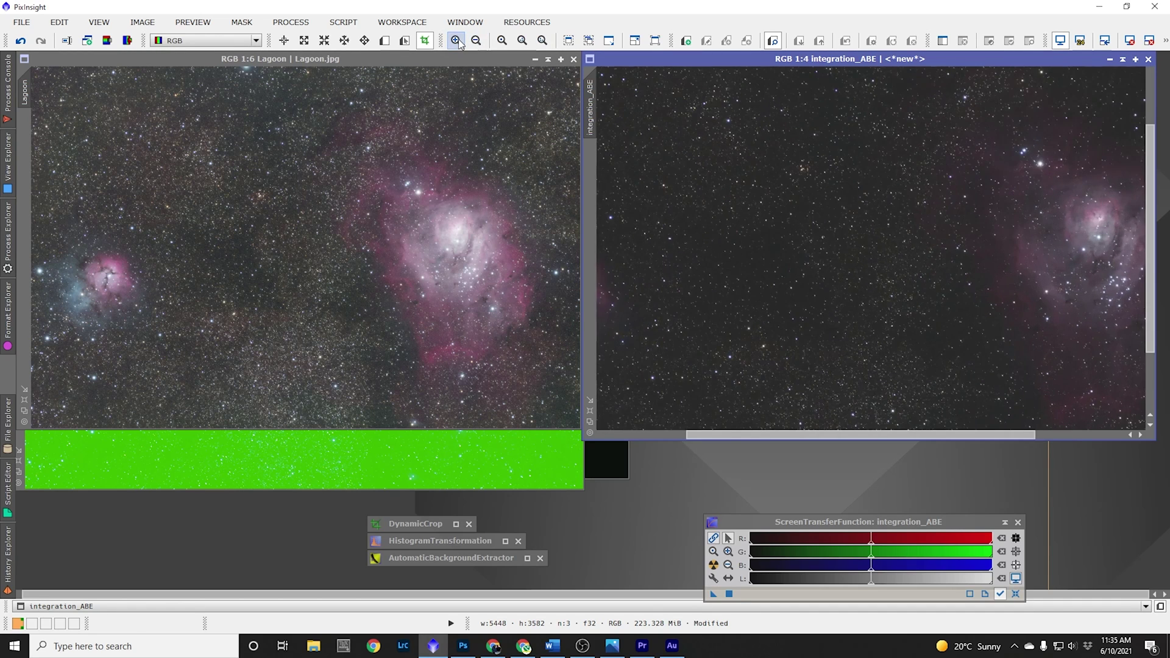
pyautogui.click(458, 42)
pyautogui.click(459, 43)
pyautogui.click(458, 43)
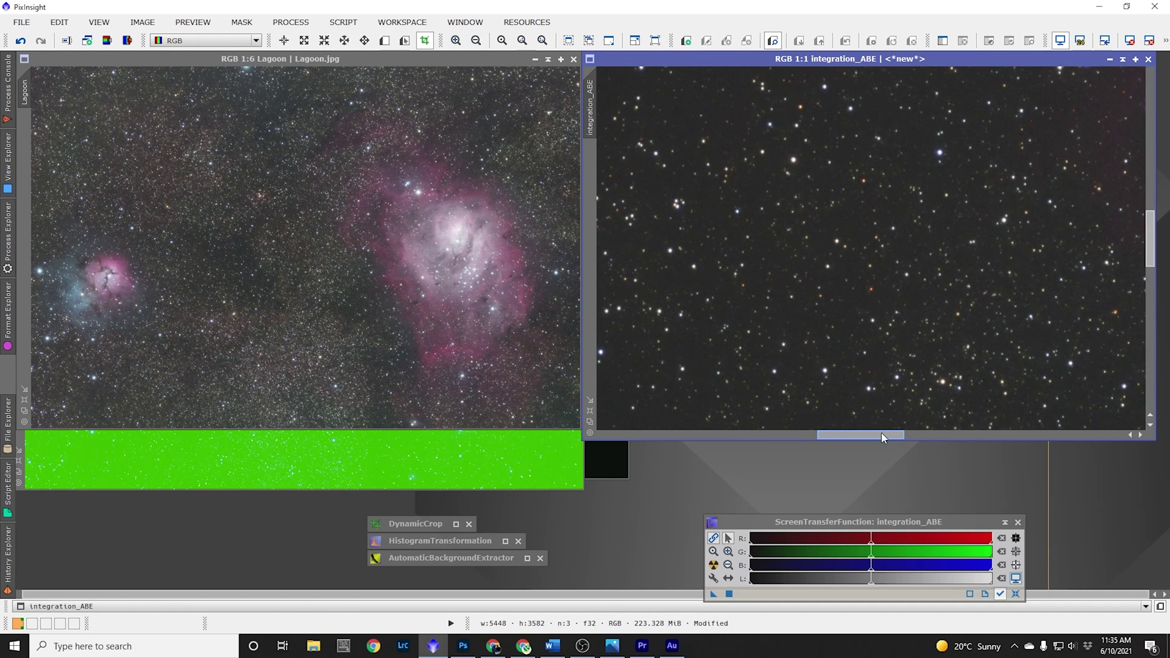
pyautogui.moveTo(881, 434); pyautogui.dragTo(1052, 440)
pyautogui.moveTo(1151, 249); pyautogui.dragTo(1153, 229)
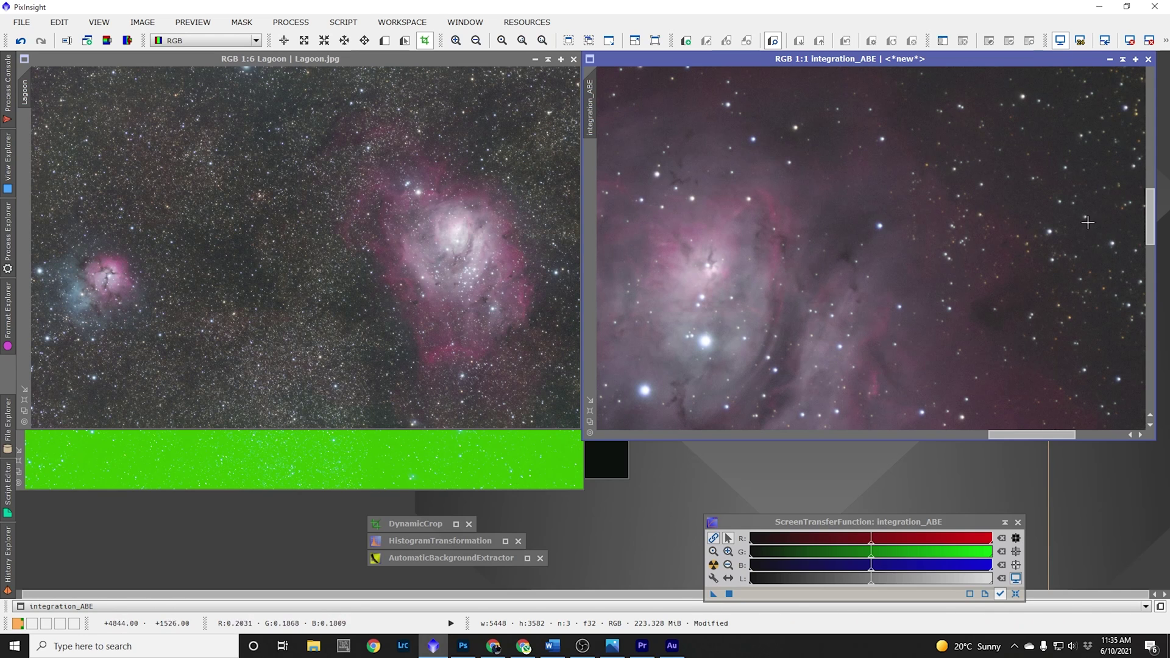
# - Zoom Lagoon.jpg to 1:1 and scroll to the same core region shown in integration_ABE
pyautogui.click(322, 61)
pyautogui.click(456, 41)
pyautogui.click(456, 40)
pyautogui.click(456, 41)
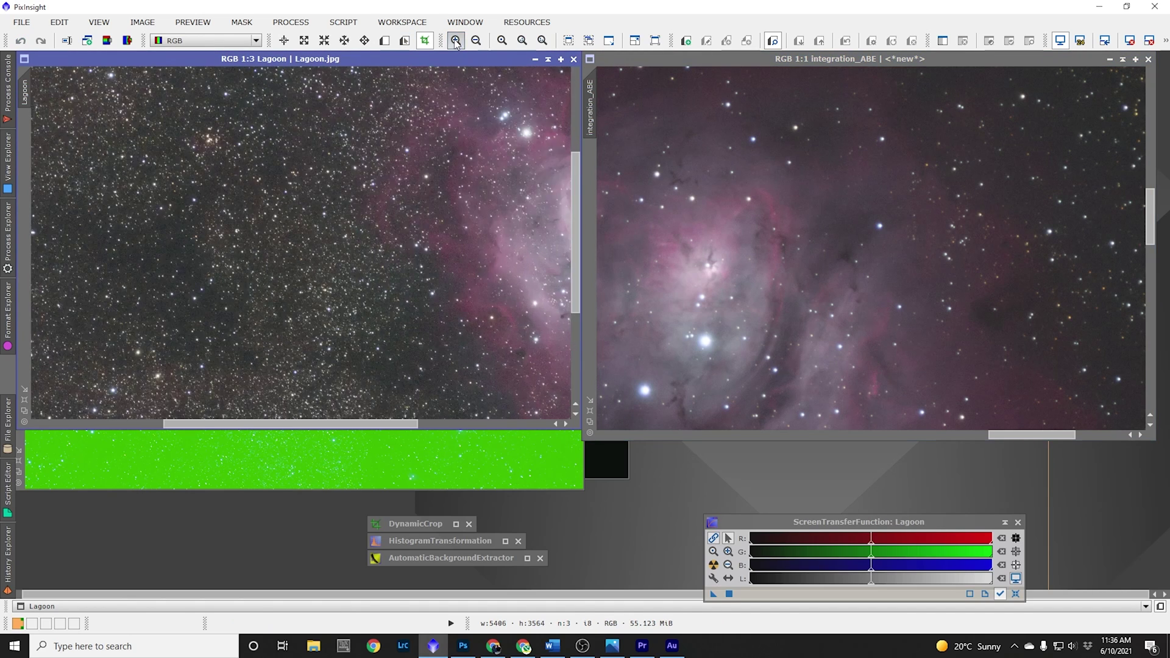
pyautogui.click(456, 40)
pyautogui.click(456, 40)
pyautogui.moveTo(312, 422); pyautogui.dragTo(477, 432)
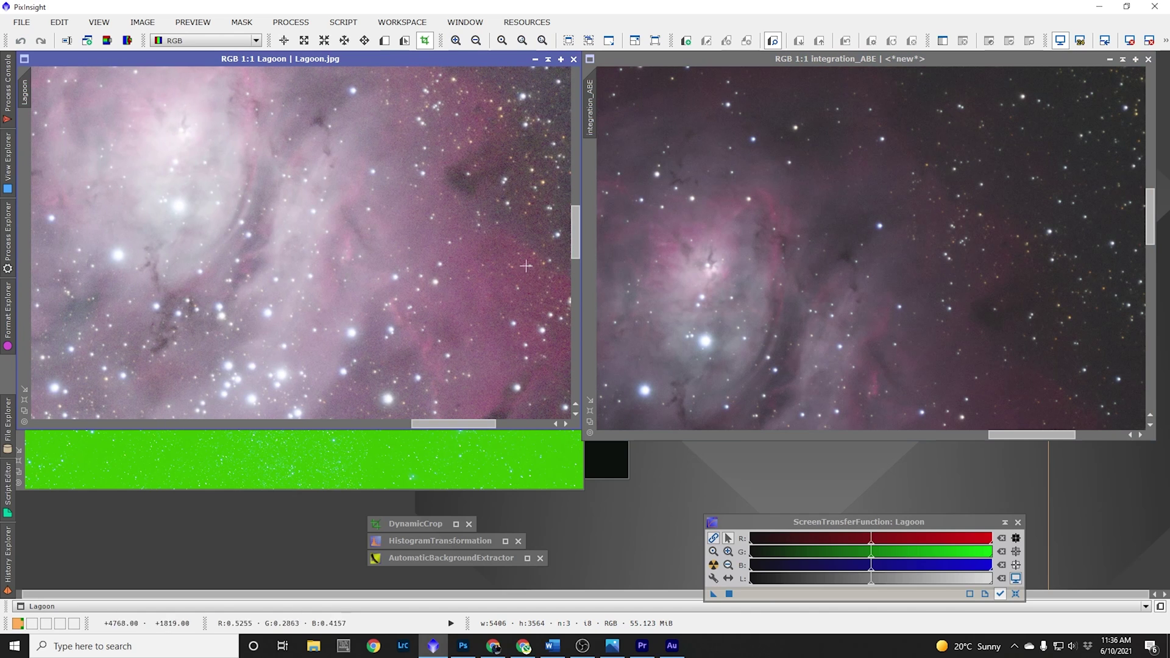
pyautogui.moveTo(576, 248); pyautogui.dragTo(572, 225)
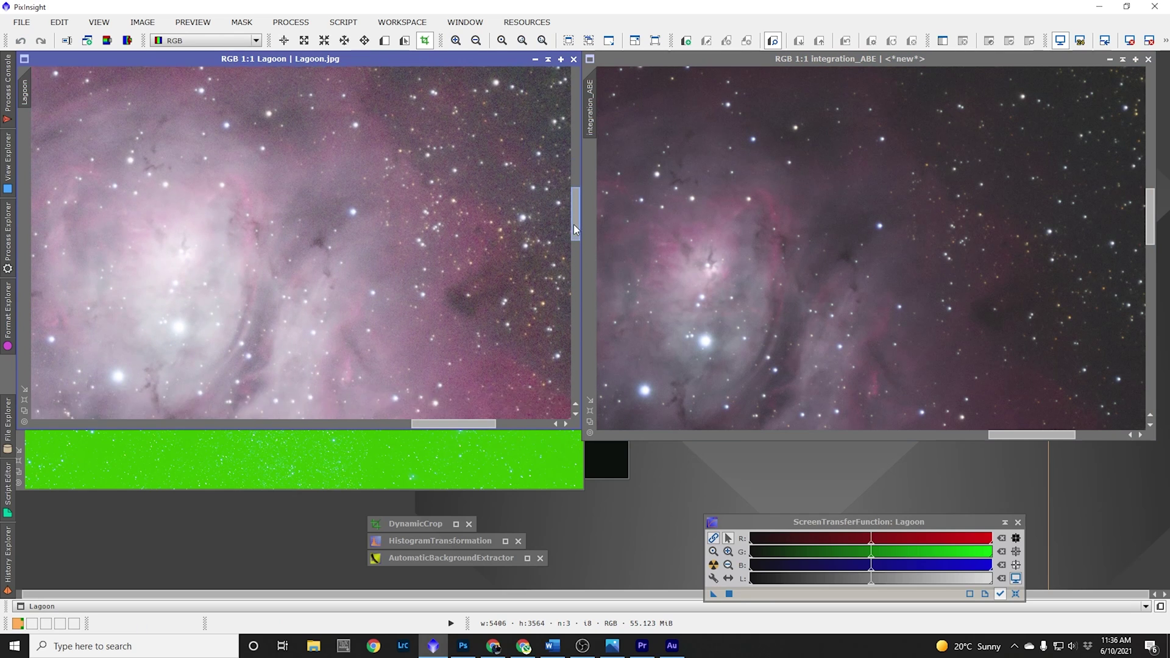
pyautogui.moveTo(451, 422); pyautogui.dragTo(456, 420)
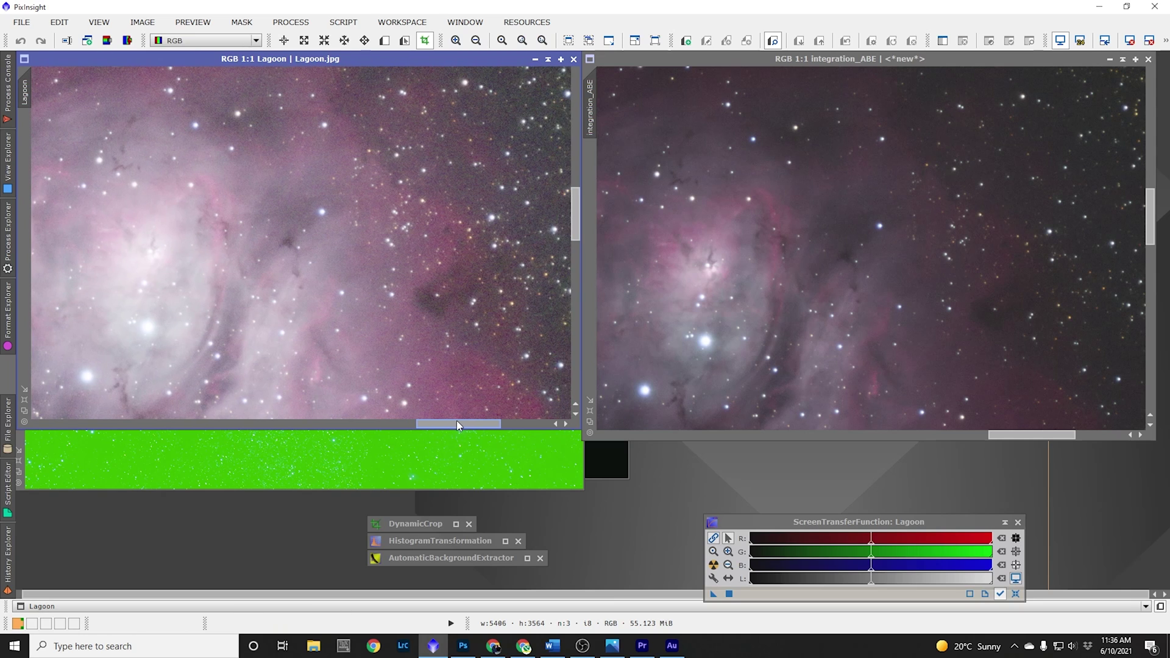